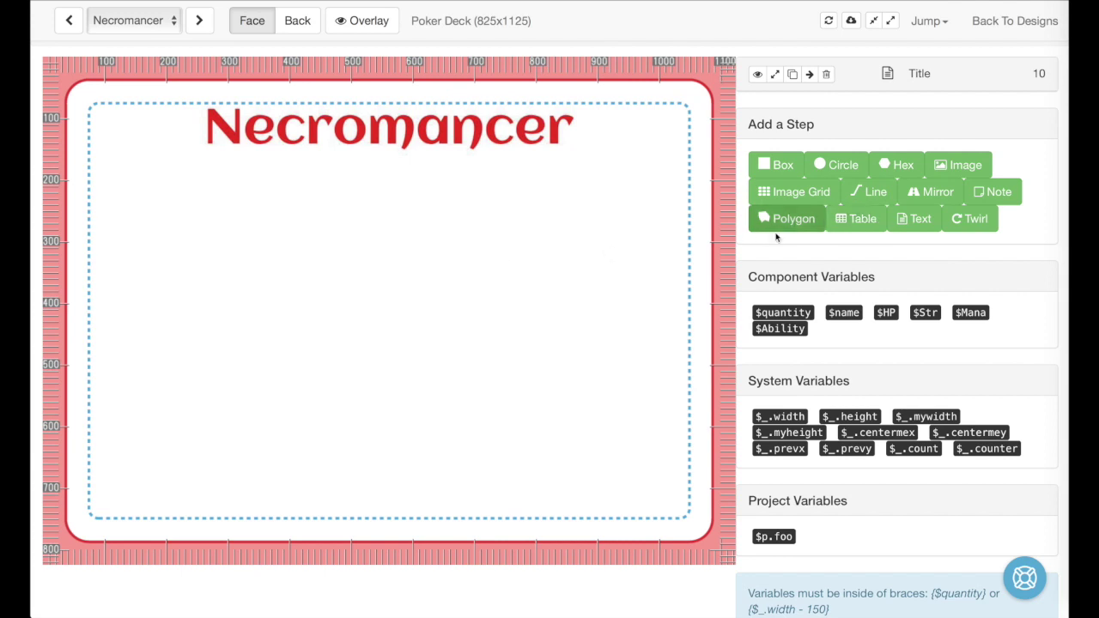
# Step: Add a new table to the card and name it Stats
pyautogui.click(852, 224)
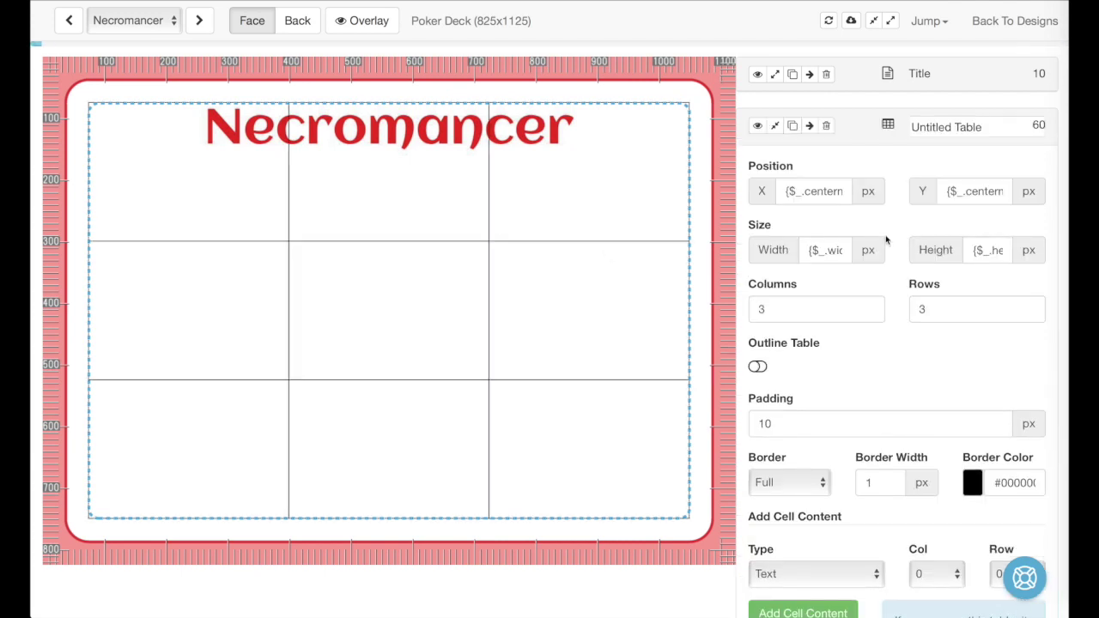
pyautogui.tripleClick(948, 133)
pyautogui.write('T')
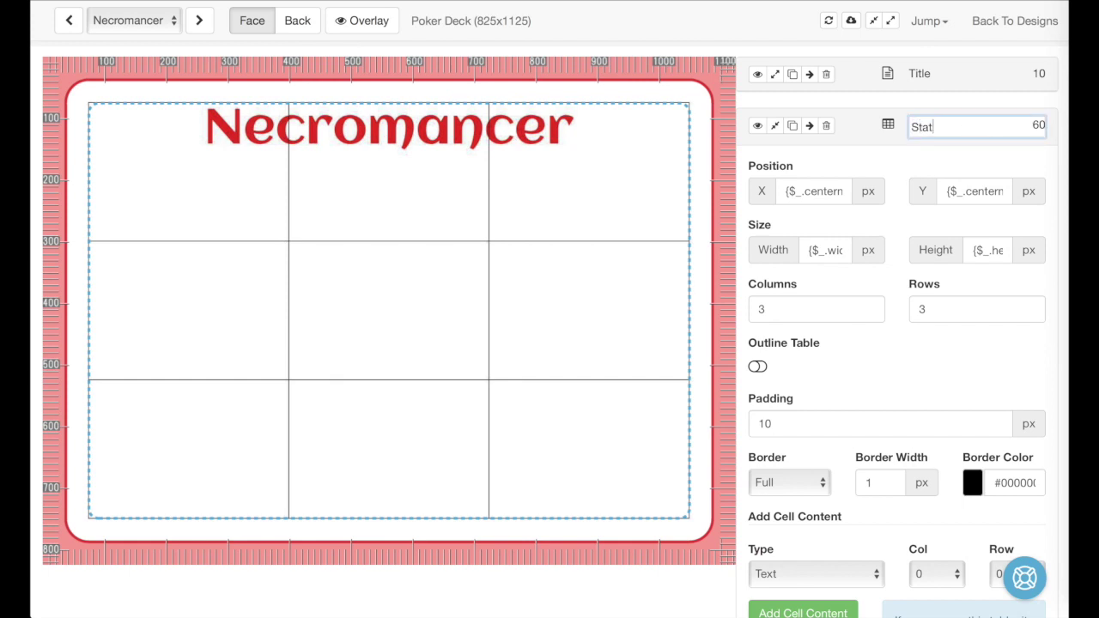
pyautogui.press('Tab')
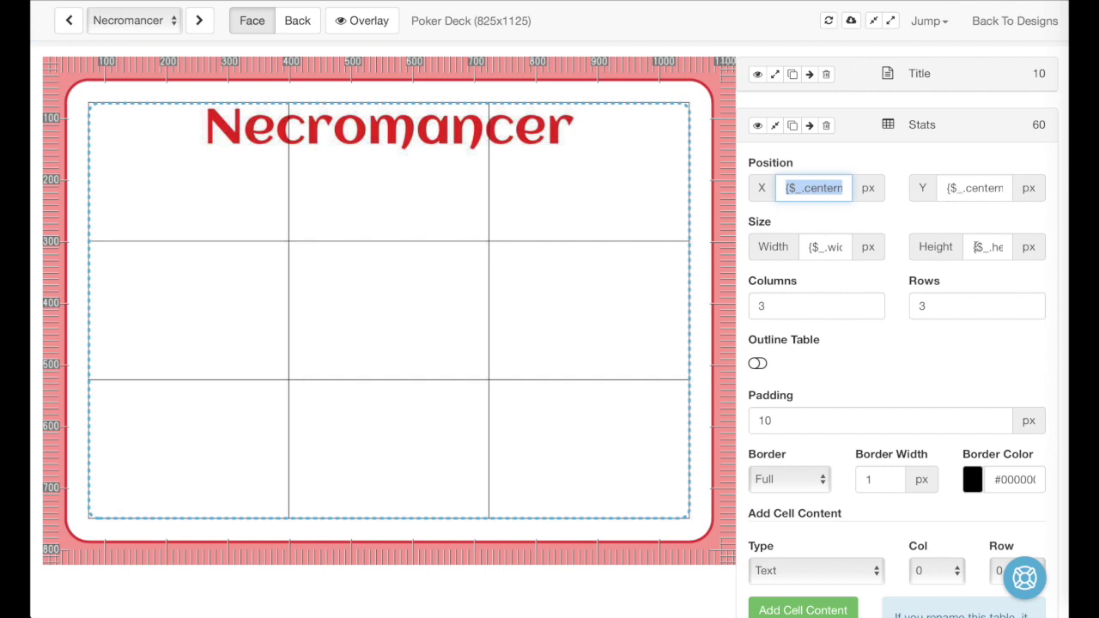
# Step: Place the Stats table at Y 200 with height 200 and set it to 2 rows
pyautogui.press('Tab')
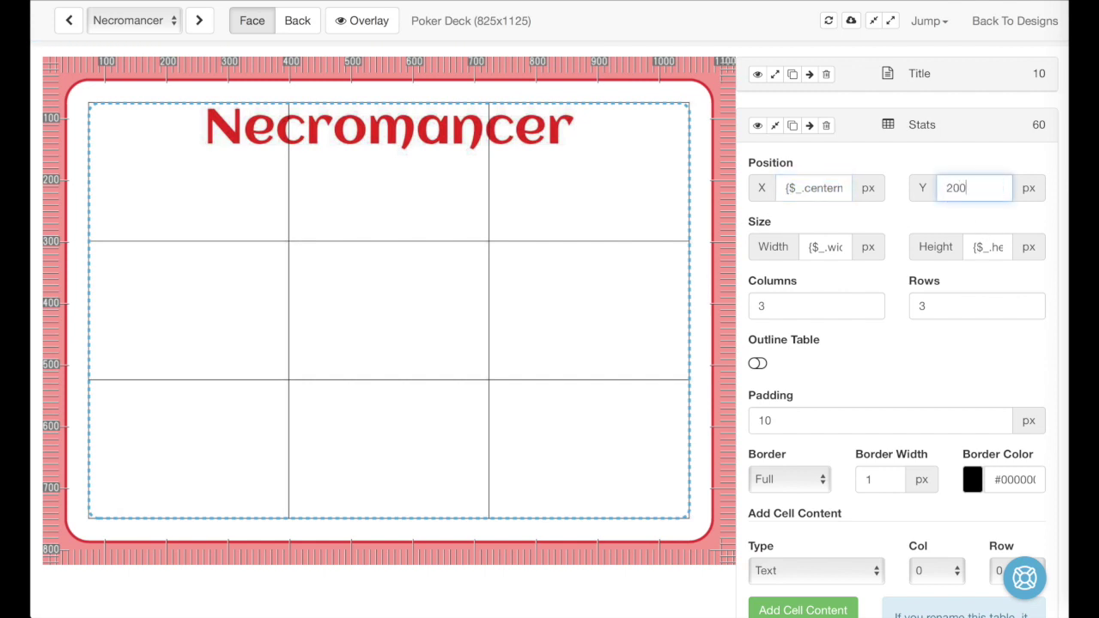
pyautogui.write('200')
pyautogui.press('Tab')
pyautogui.press('Tab')
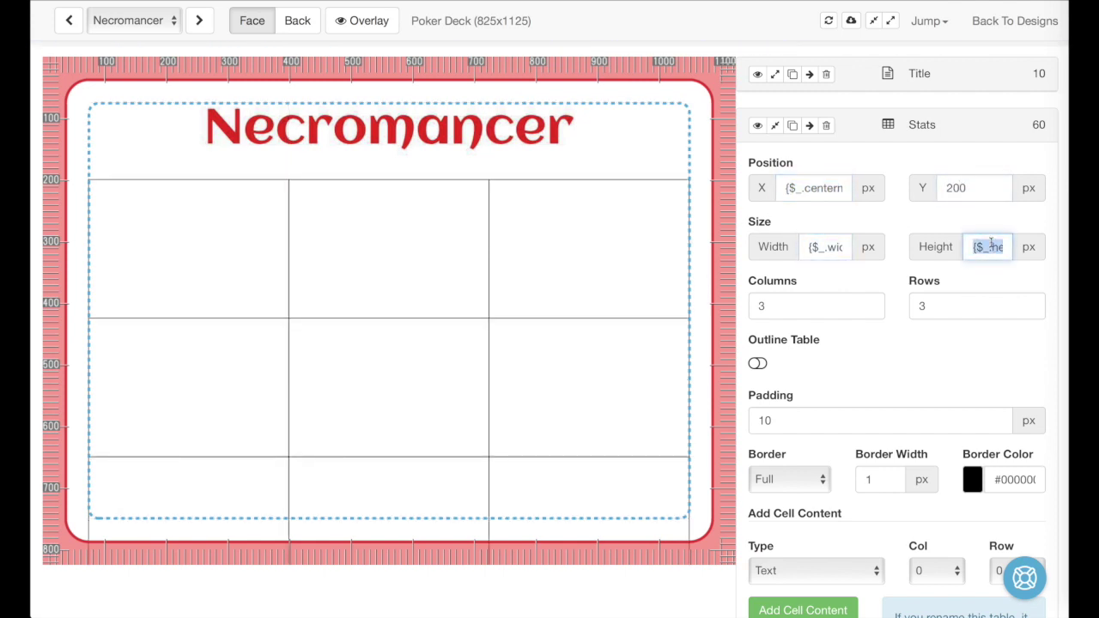
pyautogui.press('Tab')
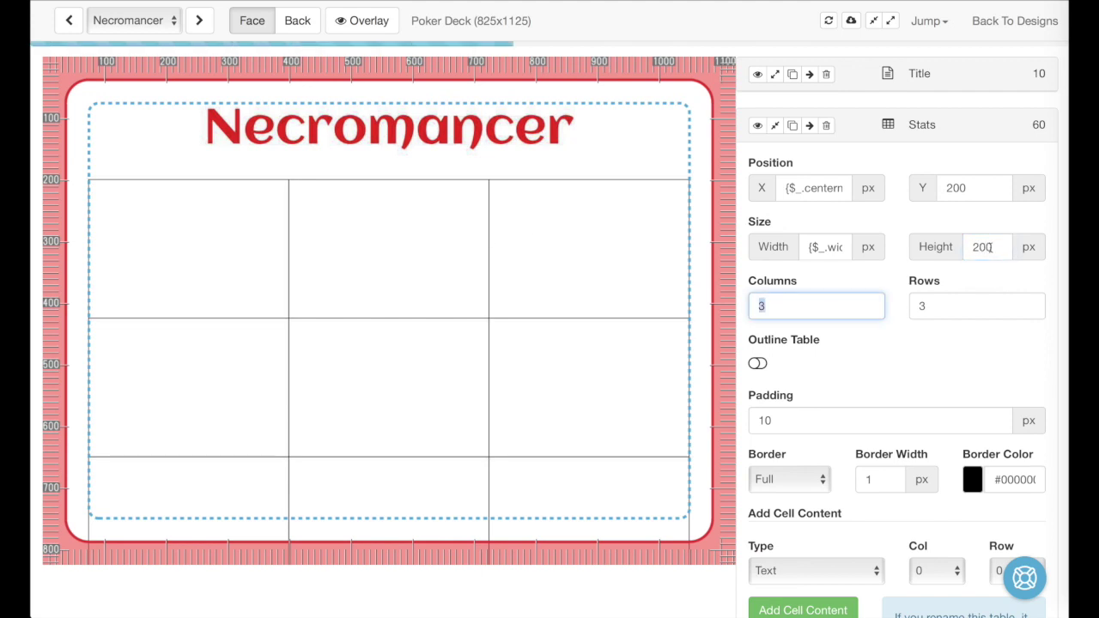
pyautogui.click(957, 311)
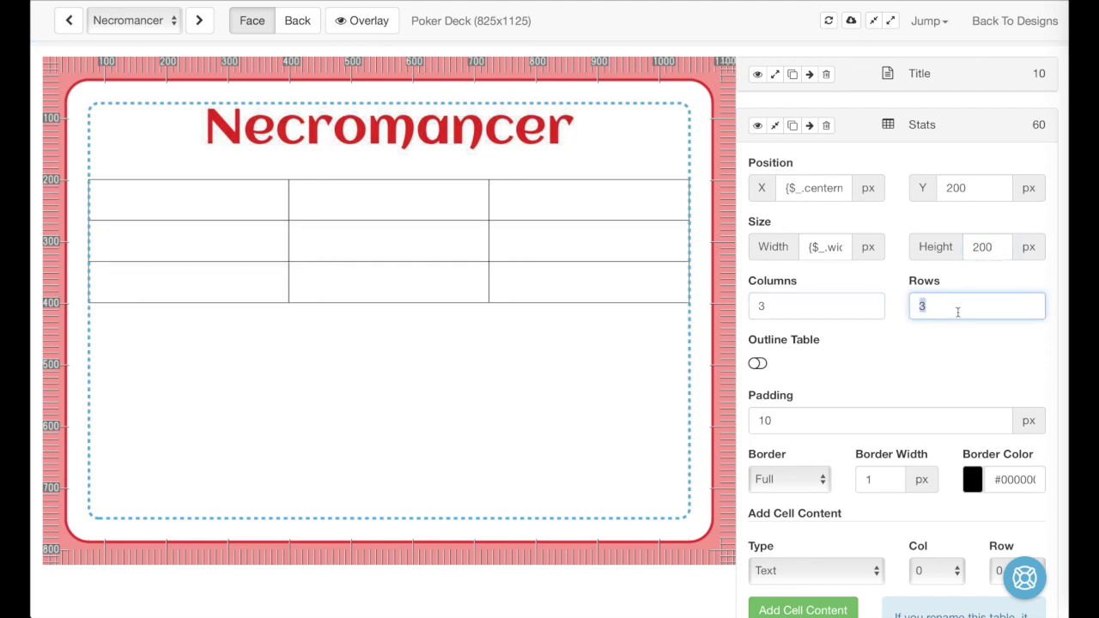
pyautogui.click(952, 292)
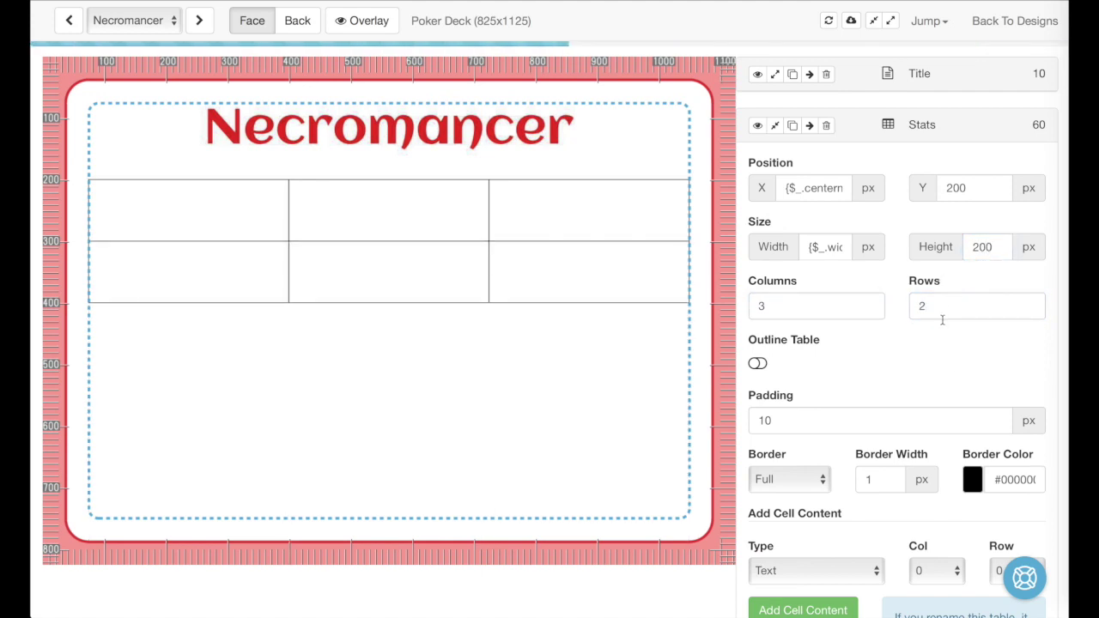
pyautogui.scroll(-1, 942, 323)
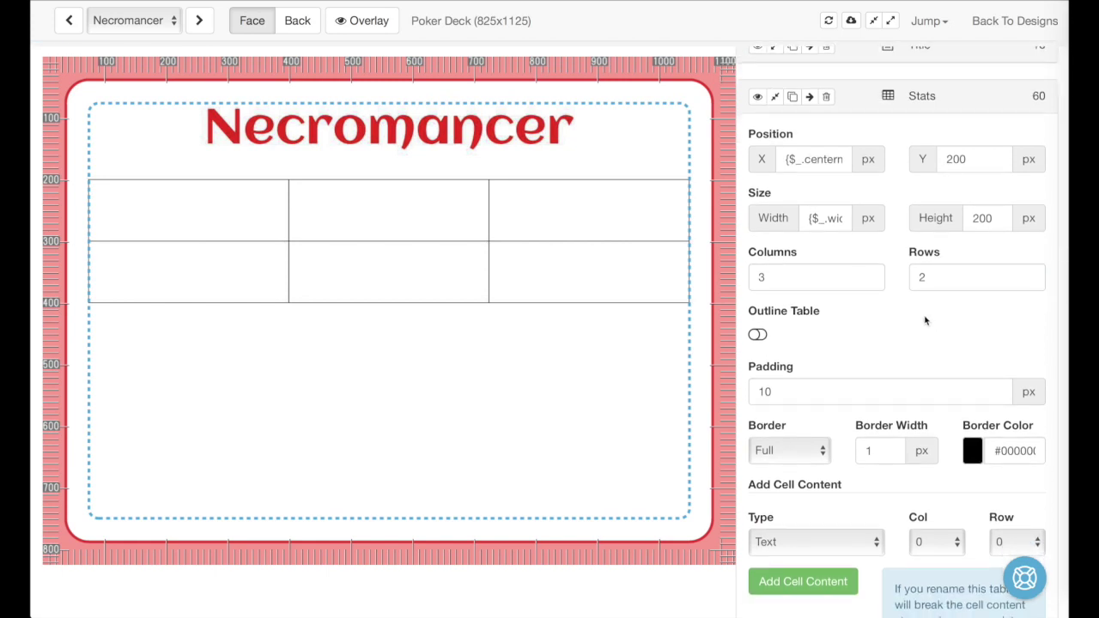
pyautogui.scroll(-4, 926, 323)
pyautogui.scroll(-1, 926, 323)
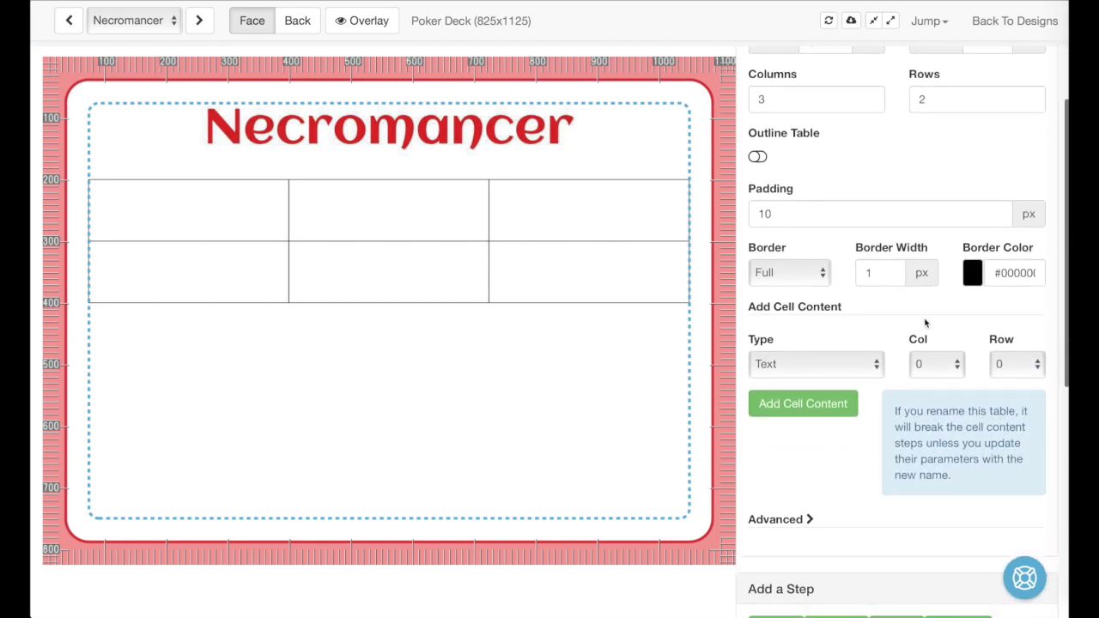
pyautogui.scroll(-3, 925, 320)
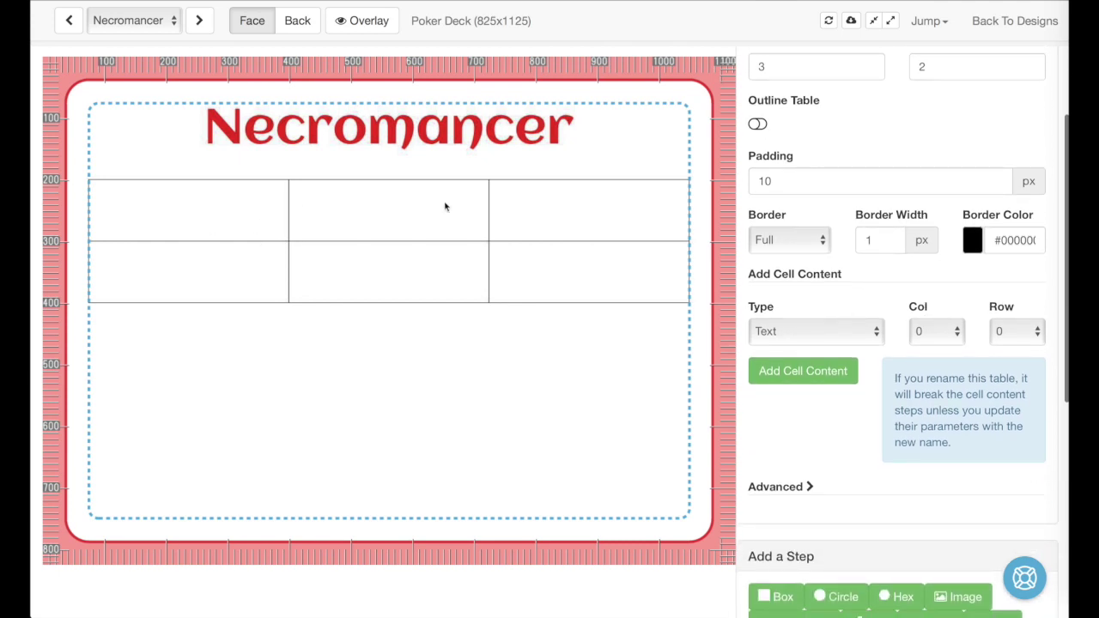
pyautogui.scroll(-1, 817, 347)
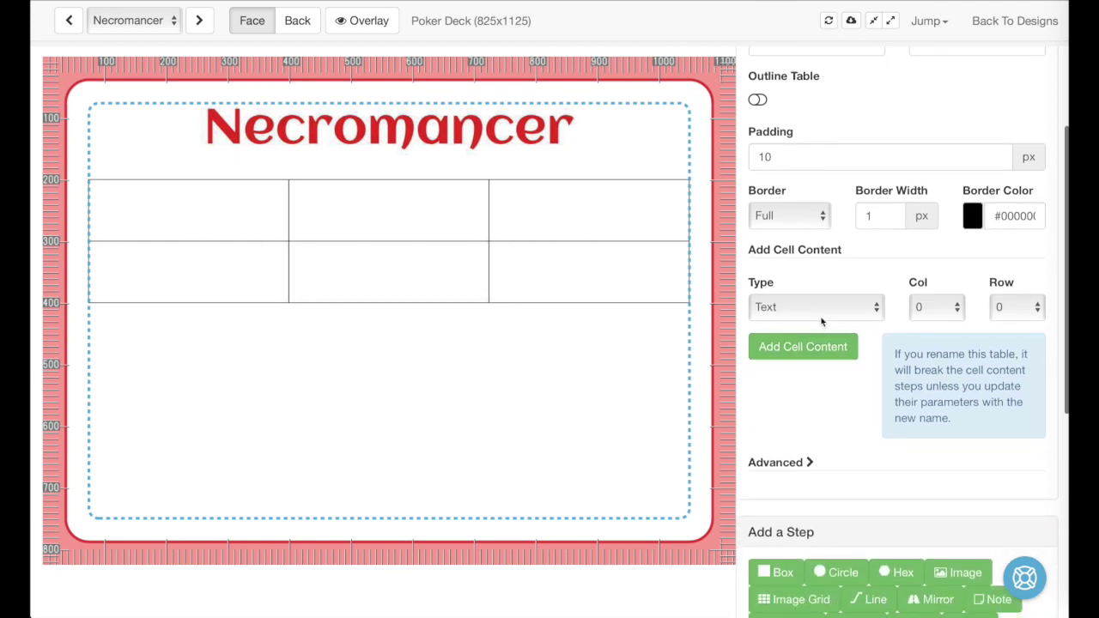
# Step: Add a text cell in column 0 reading Hit Points
pyautogui.click(794, 353)
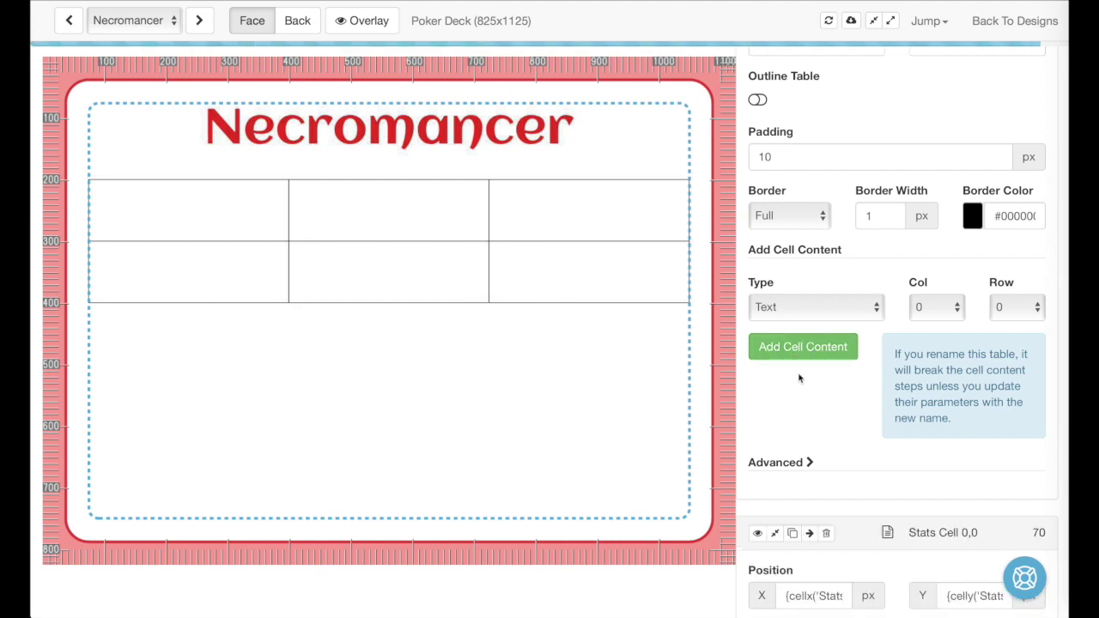
pyautogui.scroll(-5, 799, 380)
pyautogui.click(827, 275)
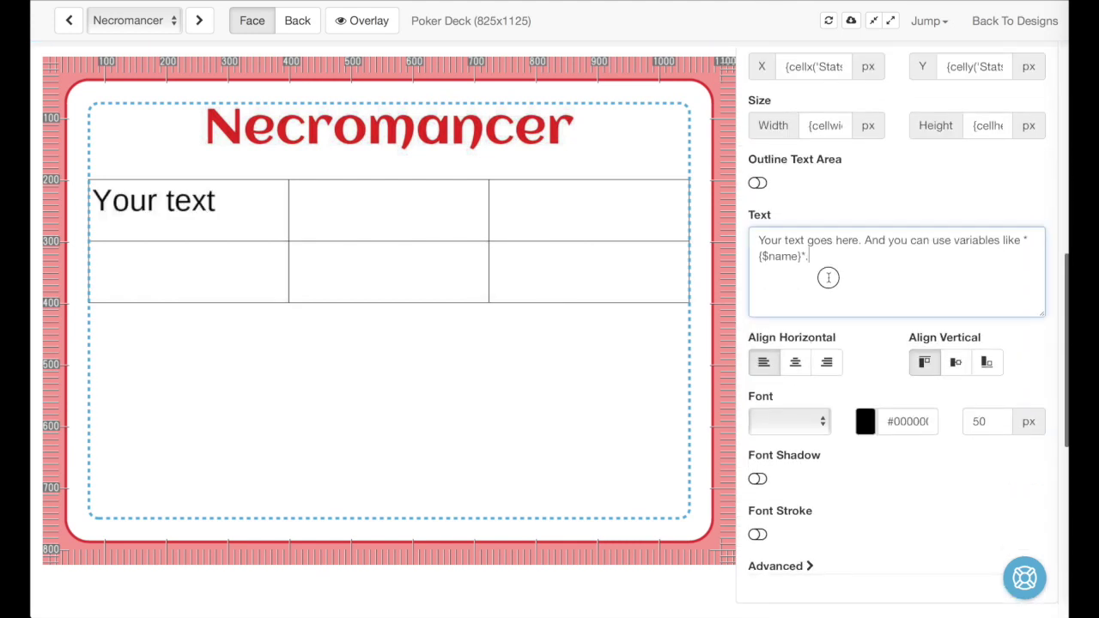
pyautogui.hotkey('ctrl', 'a')
pyautogui.write('H')
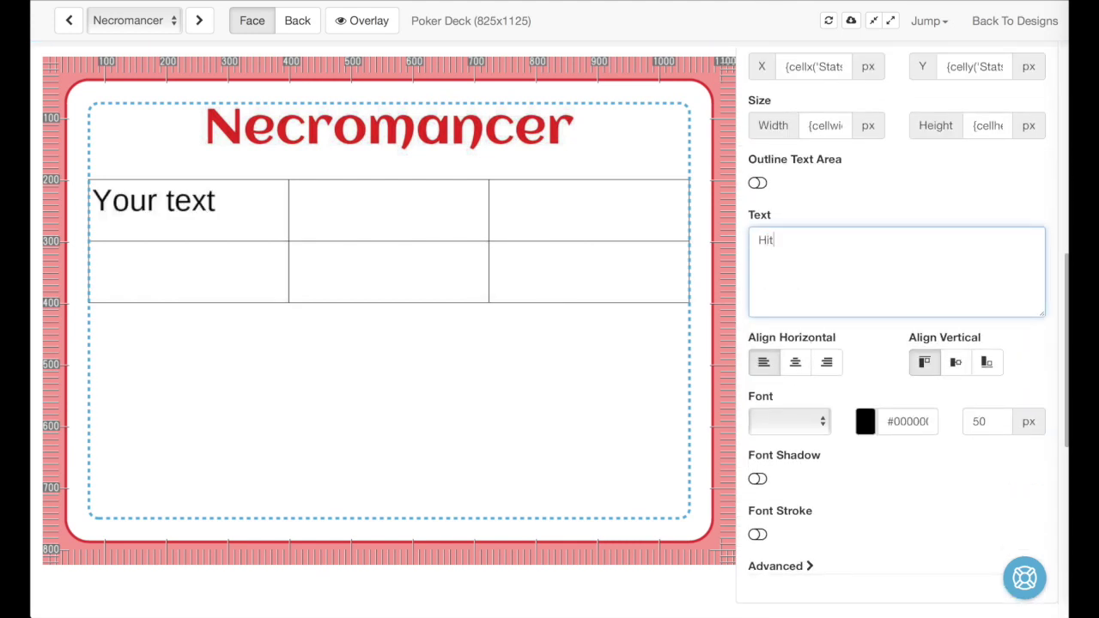
pyautogui.click(864, 215)
pyautogui.scroll(2, 867, 214)
pyautogui.scroll(3, 867, 214)
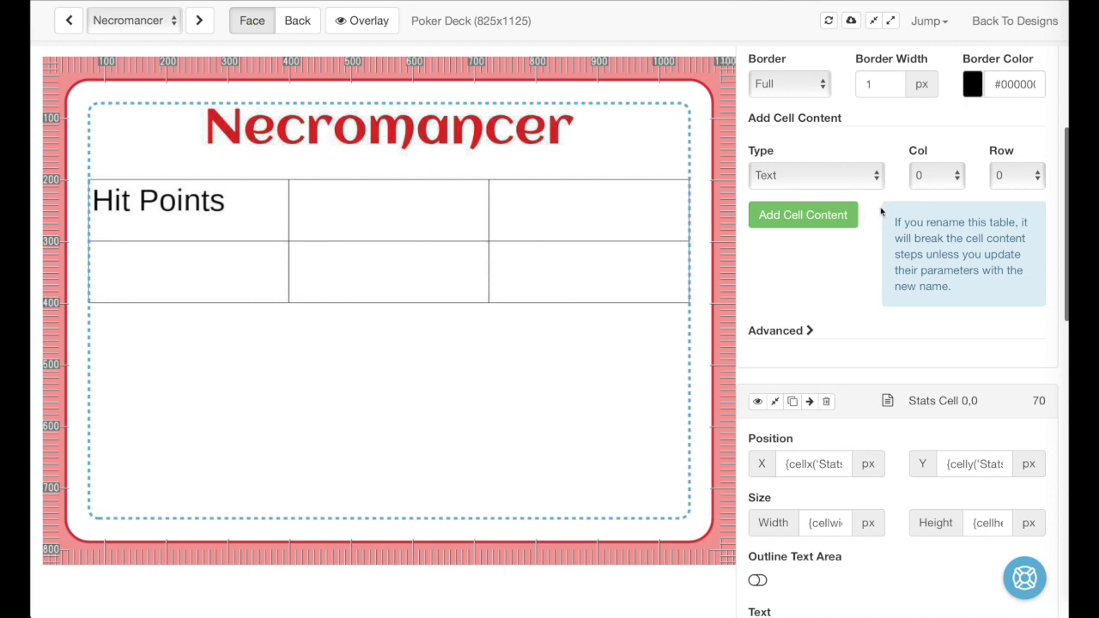
# Step: Add a text cell in column 1 reading Strength
pyautogui.click(936, 175)
pyautogui.click(926, 193)
pyautogui.click(844, 216)
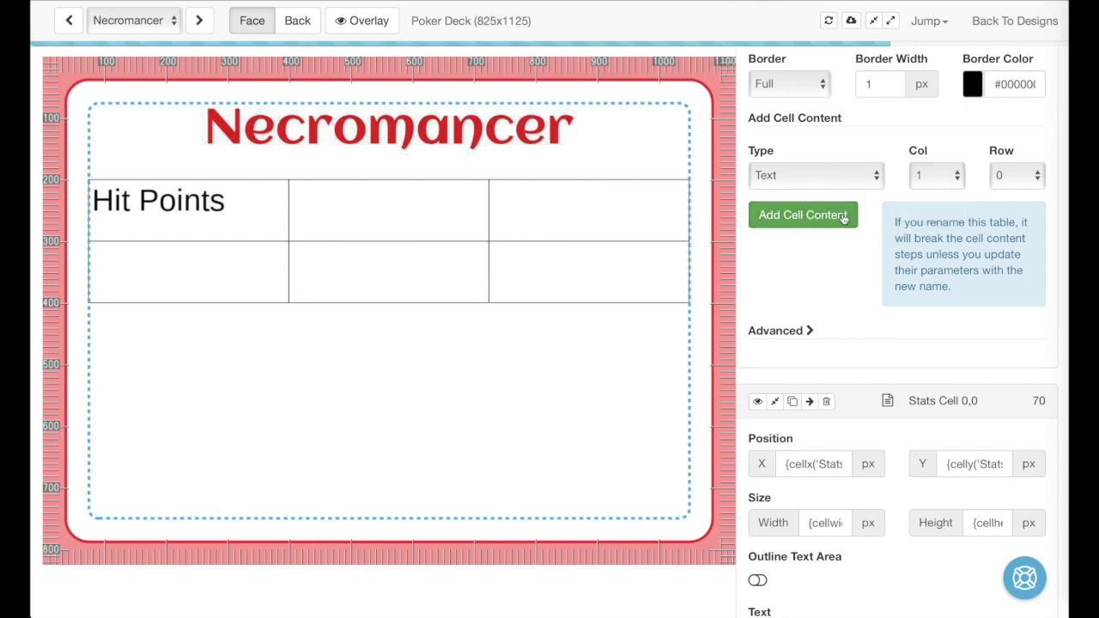
pyautogui.scroll(-10, 845, 217)
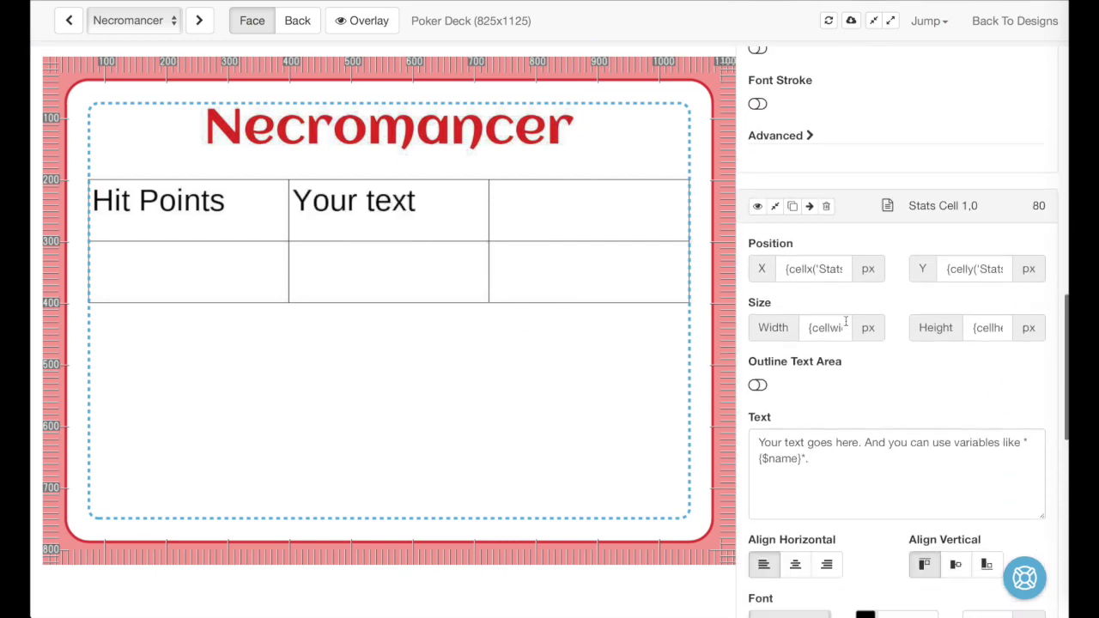
pyautogui.scroll(-2, 846, 322)
pyautogui.click(846, 328)
pyautogui.hotkey('ctrl', 'a')
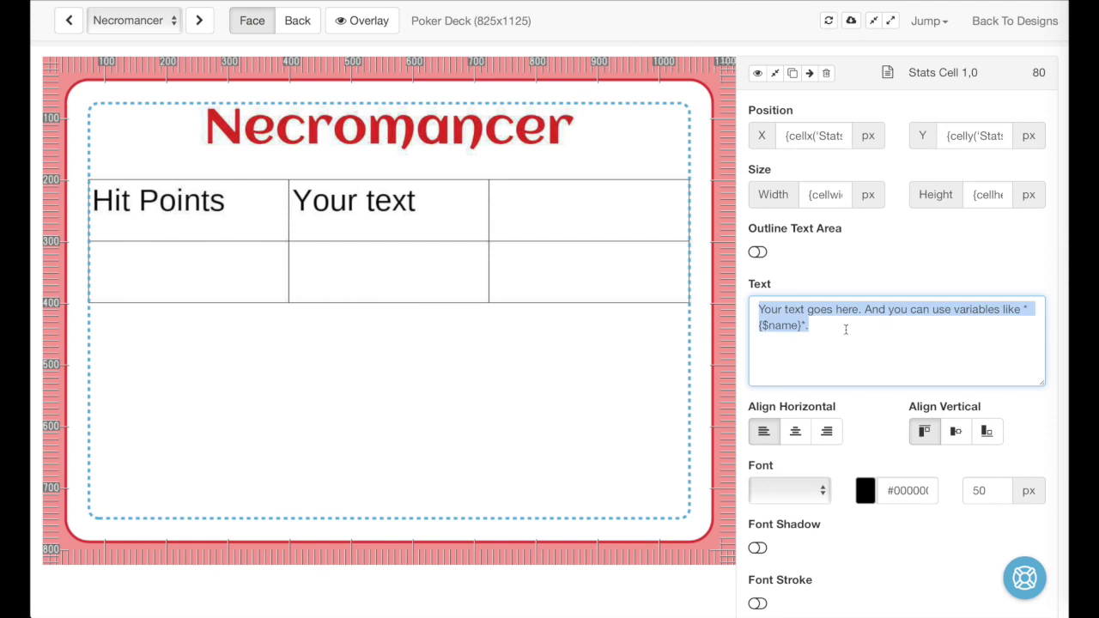
pyautogui.scroll(-4, 846, 329)
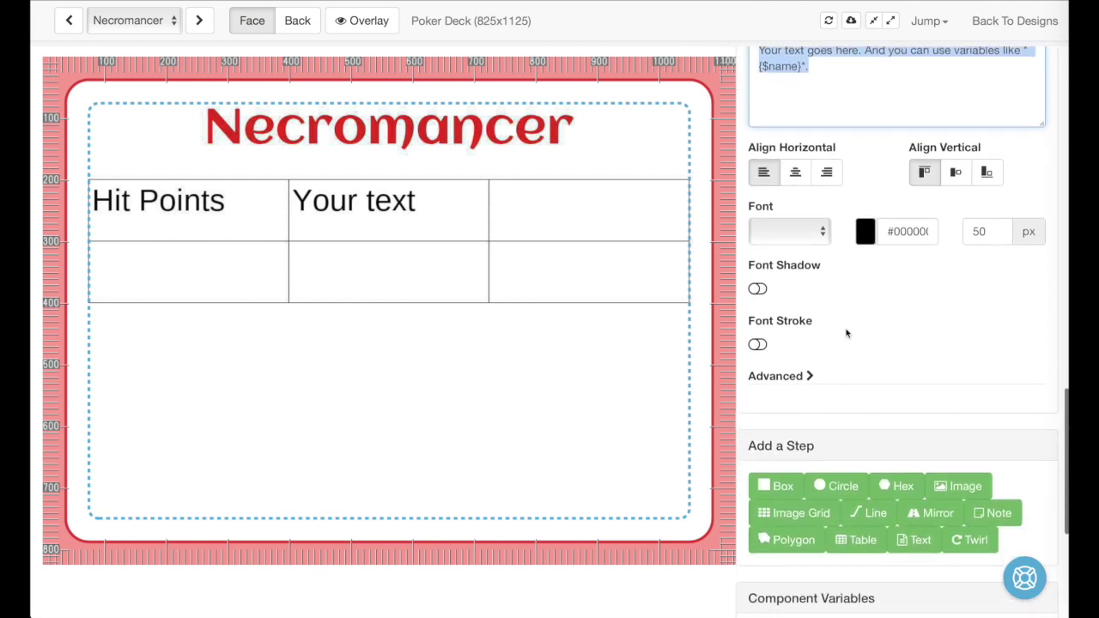
pyautogui.scroll(2, 846, 334)
pyautogui.write('Strength')
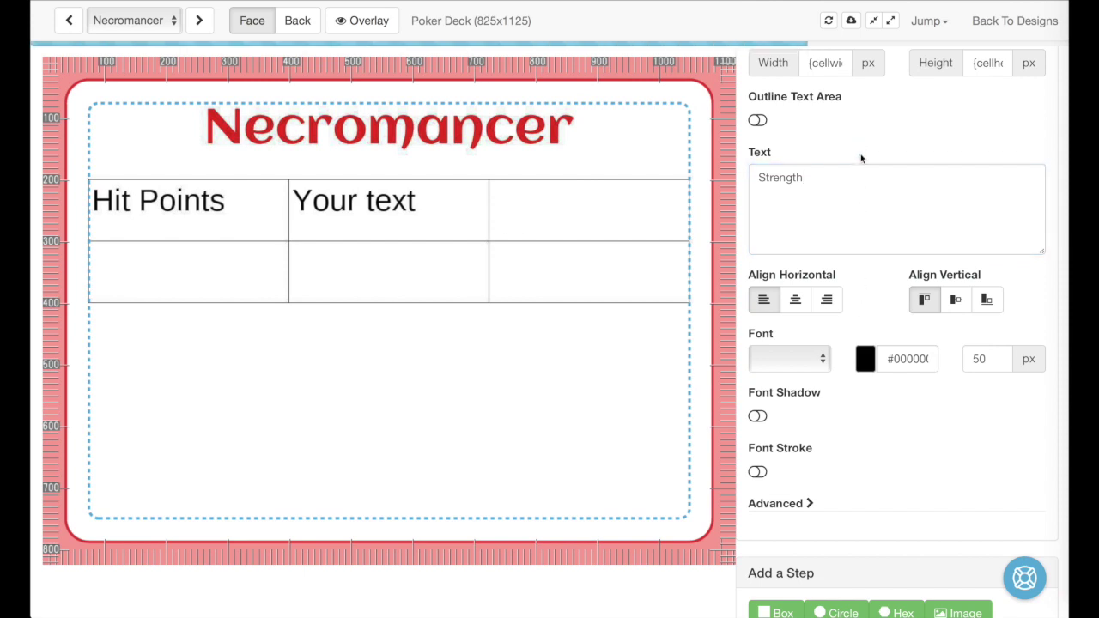
pyautogui.scroll(7, 858, 162)
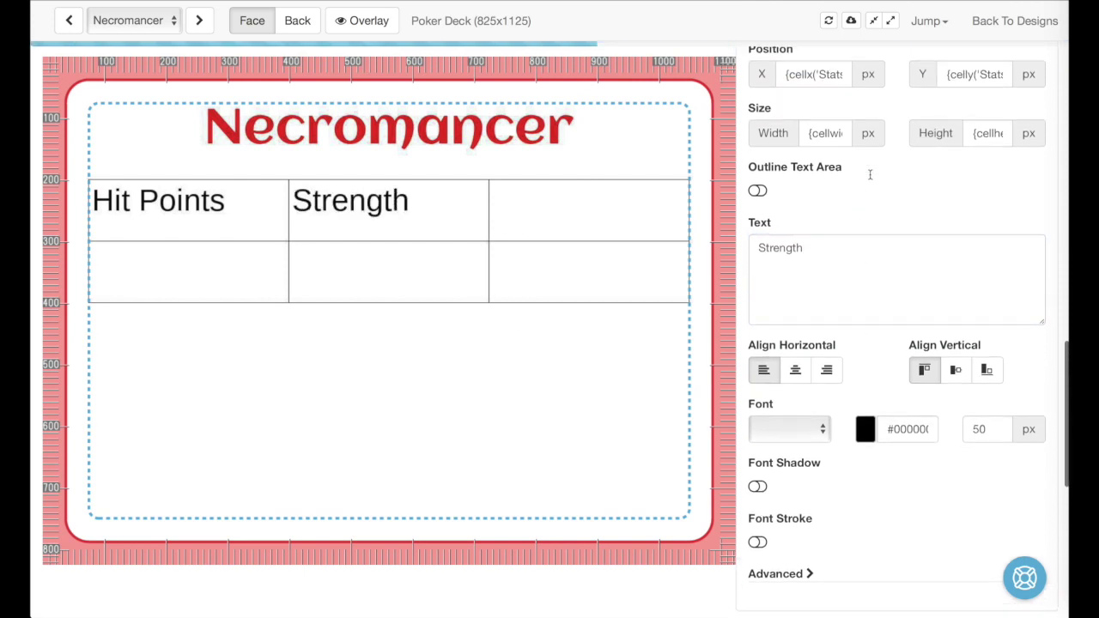
pyautogui.scroll(3, 839, 293)
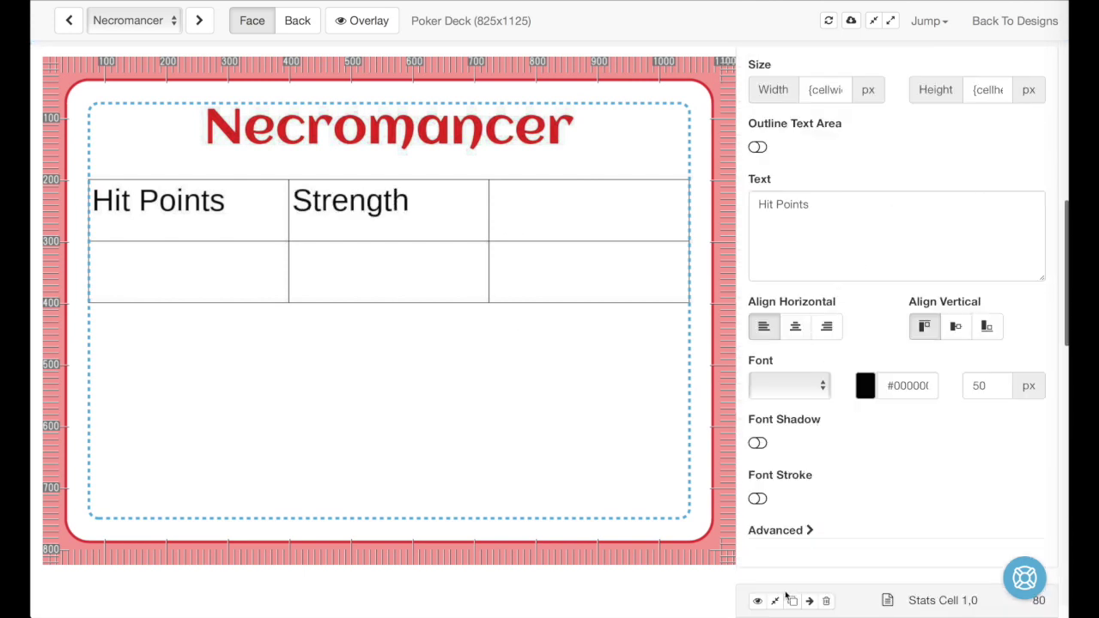
pyautogui.scroll(2, 782, 187)
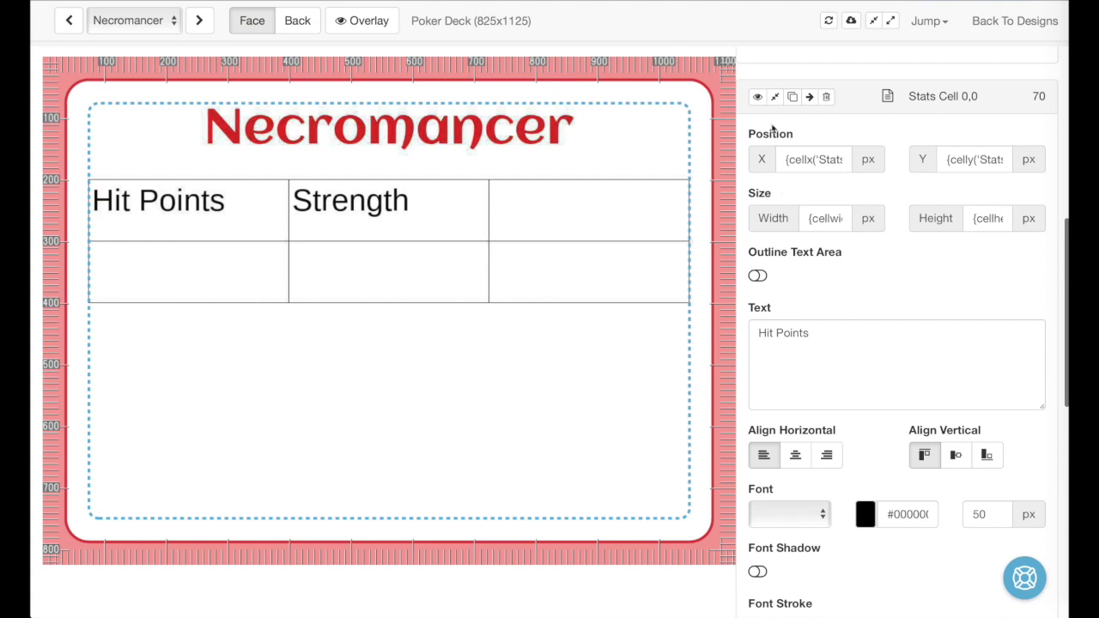
# Step: Add a third text cell in column 2 of the Stats table
pyautogui.click(774, 96)
pyautogui.scroll(4, 778, 162)
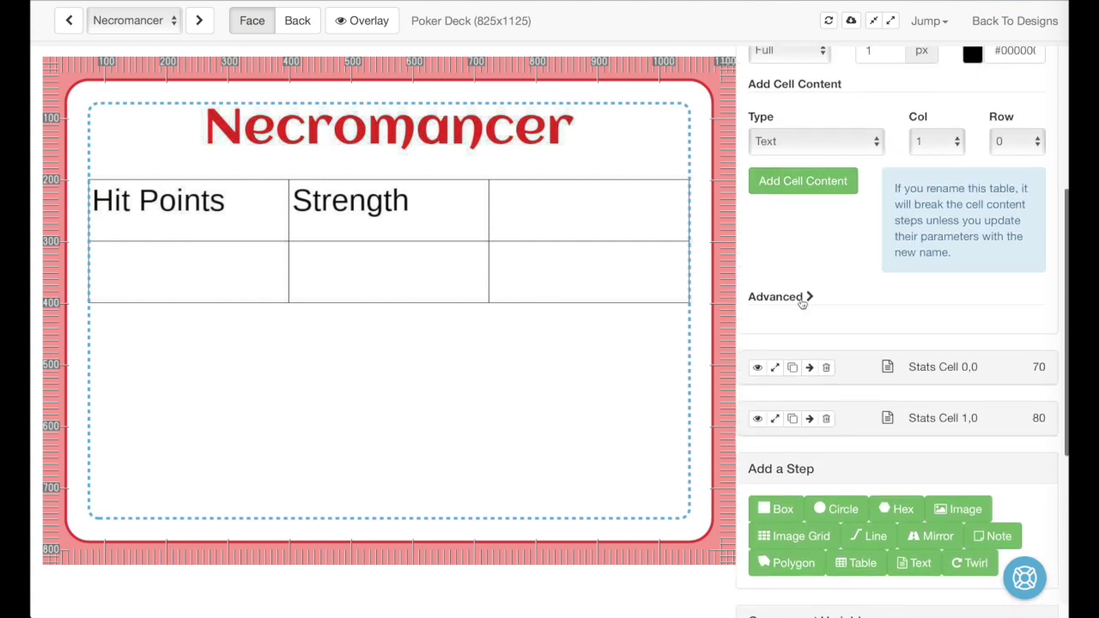
pyautogui.scroll(2, 805, 322)
pyautogui.click(952, 244)
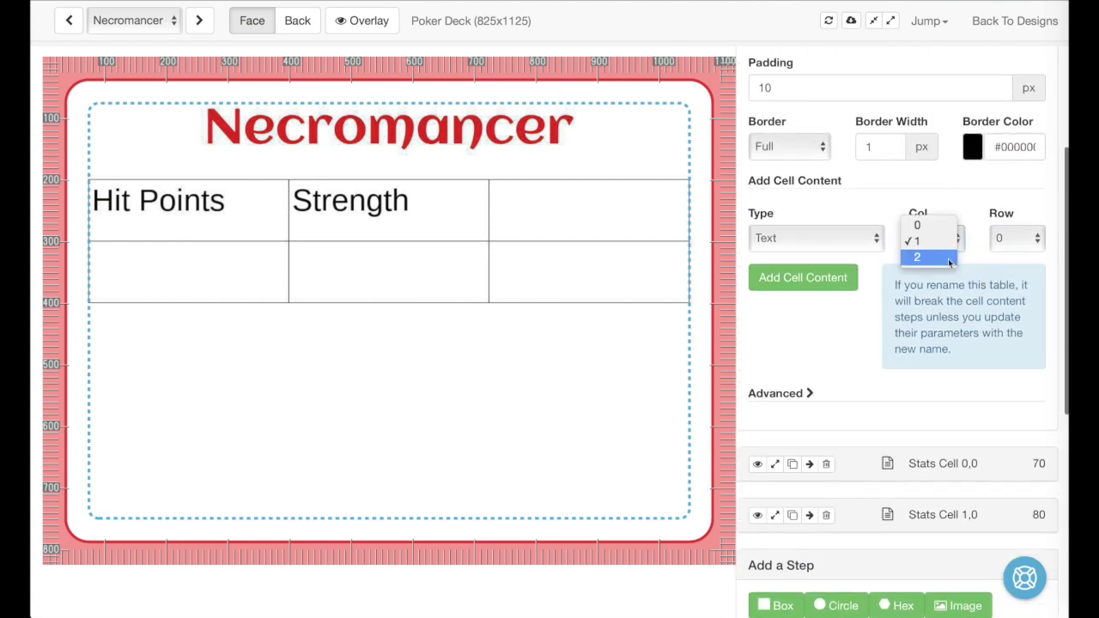
pyautogui.click(944, 255)
pyautogui.click(847, 283)
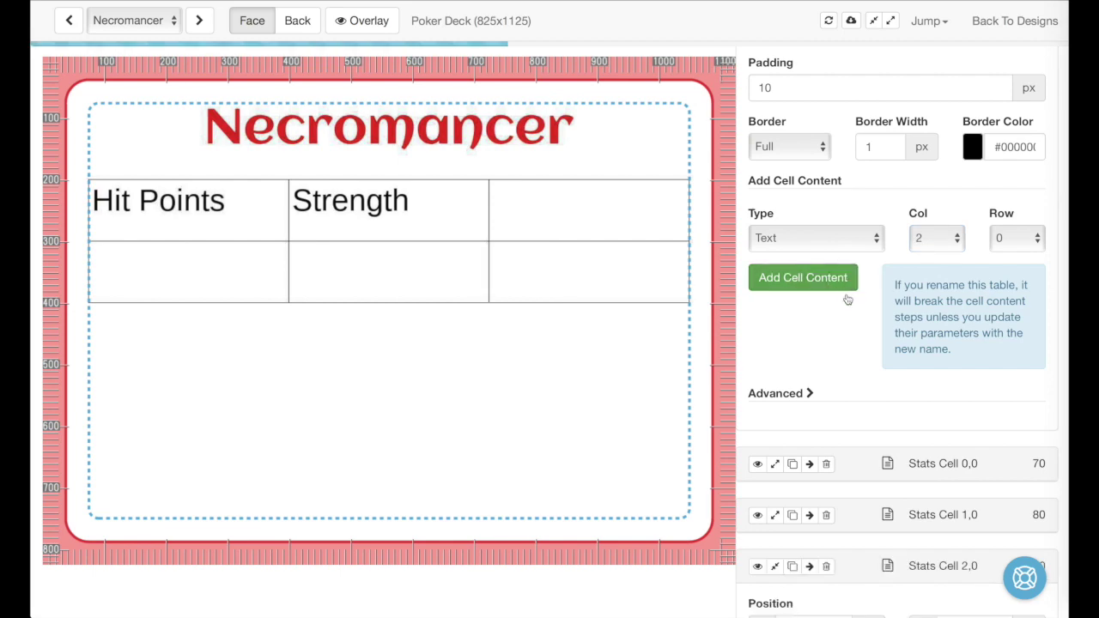
# Step: Replace the Stats Cell 2,0 placeholder text with Mana
pyautogui.scroll(-10, 850, 363)
pyautogui.tripleClick(854, 278)
pyautogui.scroll(-6, 854, 278)
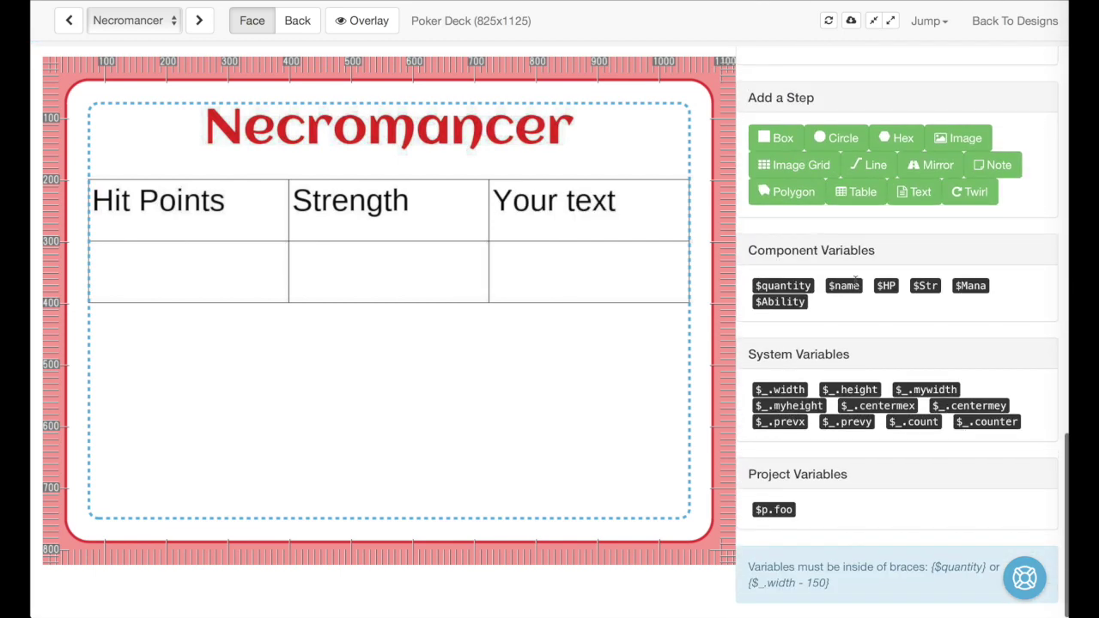
pyautogui.scroll(6, 855, 278)
pyautogui.write('Mana')
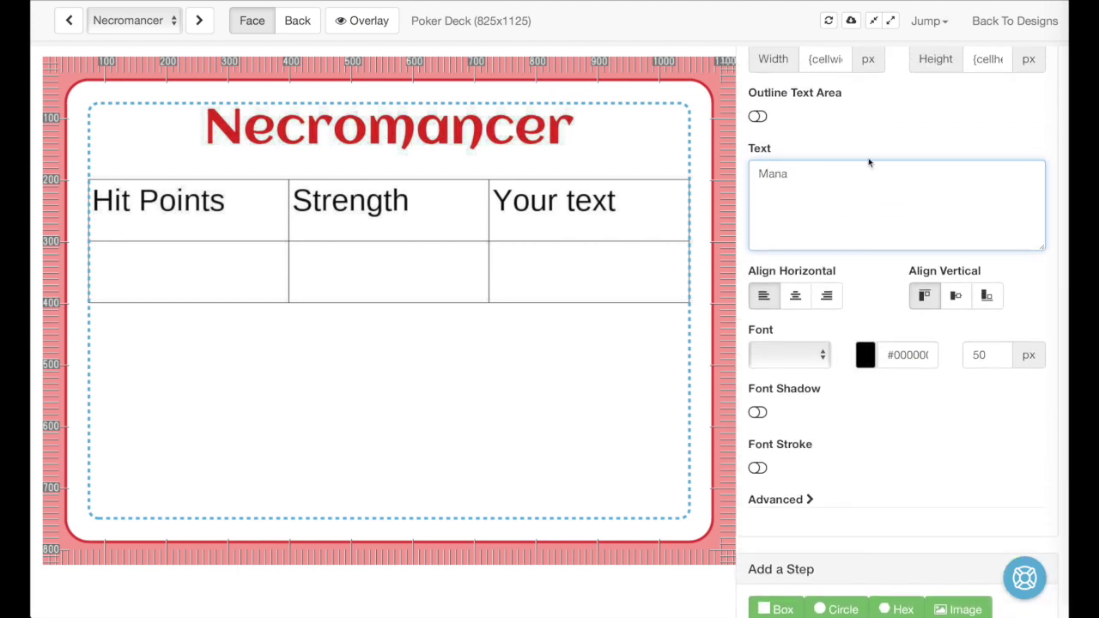
pyautogui.click(869, 162)
pyautogui.scroll(3, 871, 159)
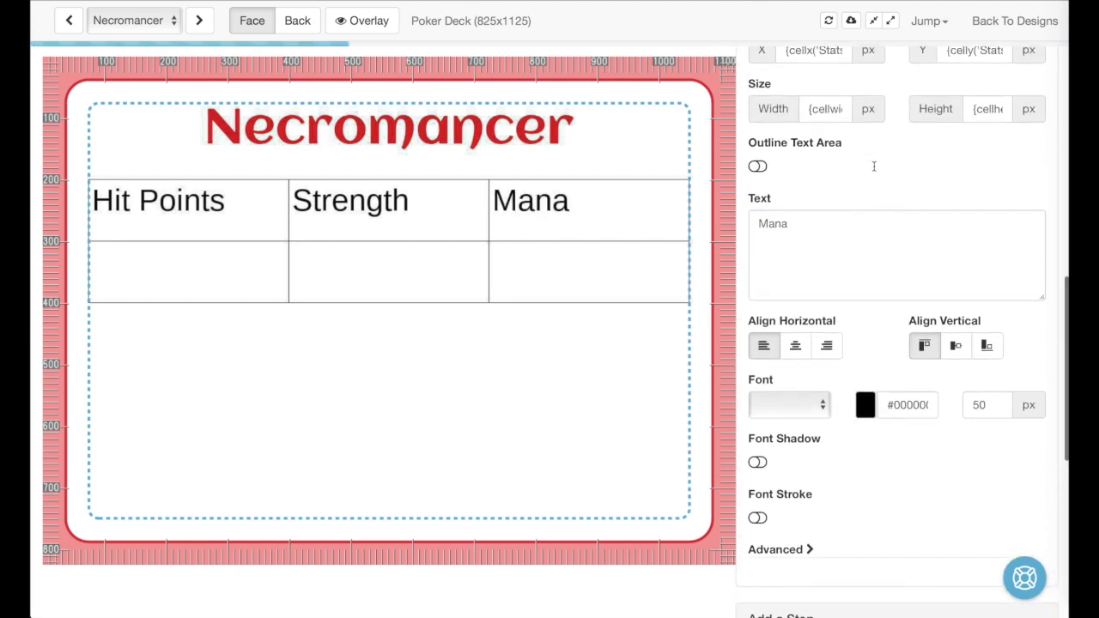
pyautogui.scroll(1, 875, 170)
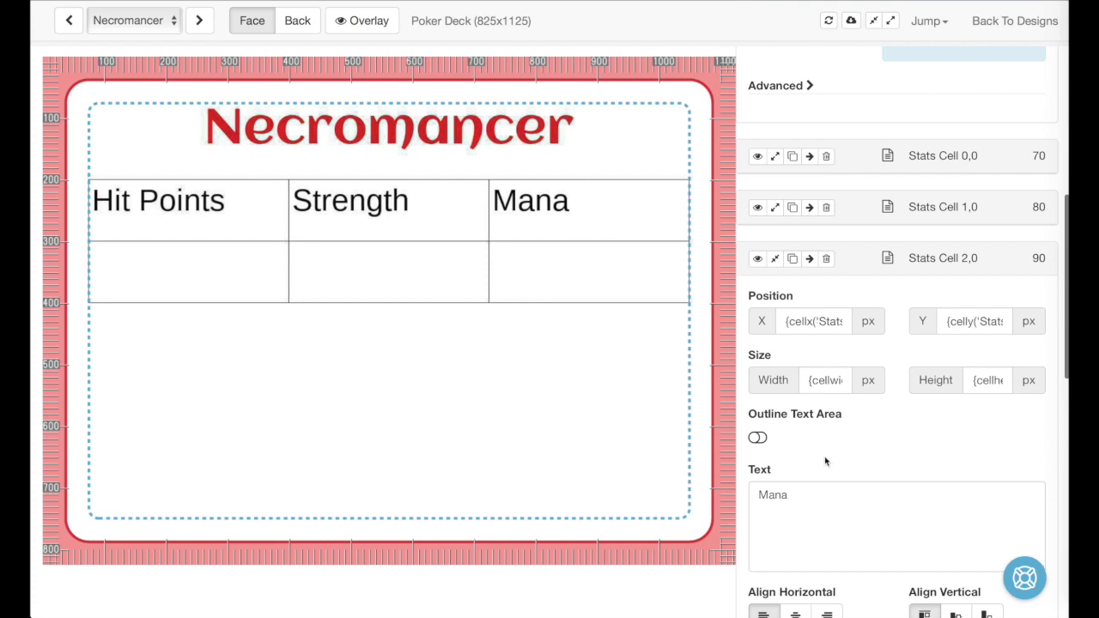
pyautogui.scroll(-1, 833, 403)
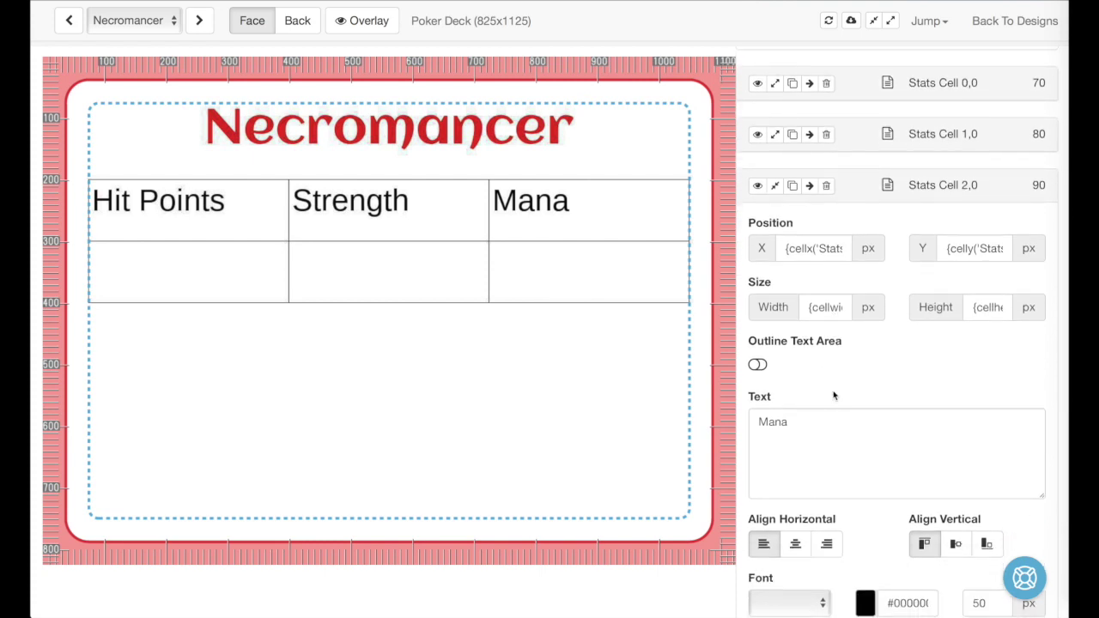
pyautogui.scroll(-2, 864, 369)
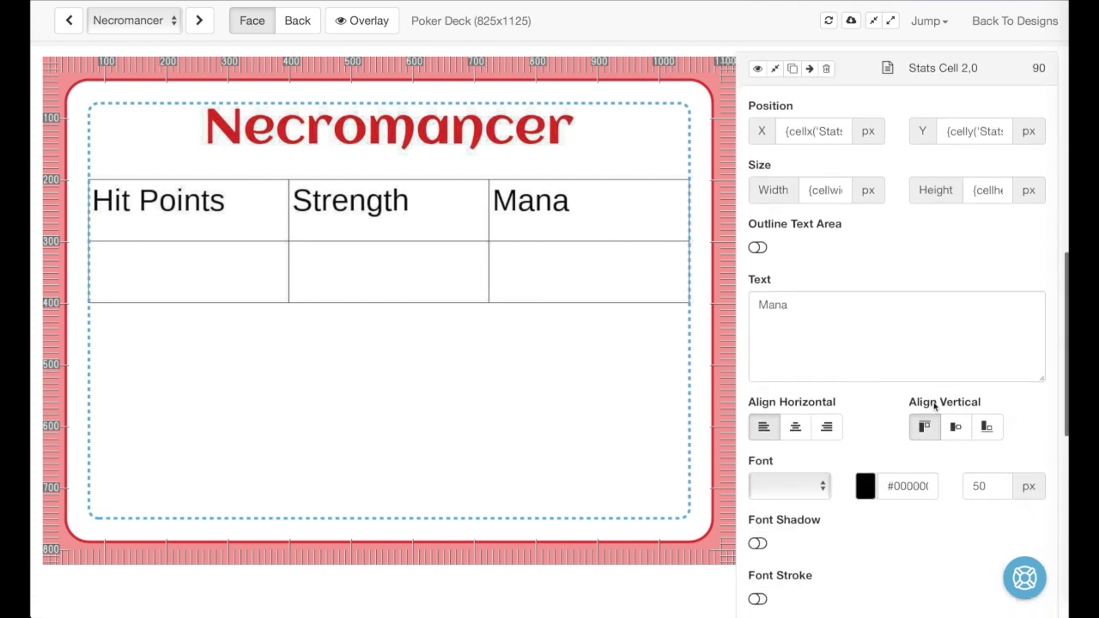
# Step: Set middle vertical and center horizontal alignment on the Mana, Strength and Hit Points cells
pyautogui.click(955, 427)
pyautogui.click(796, 427)
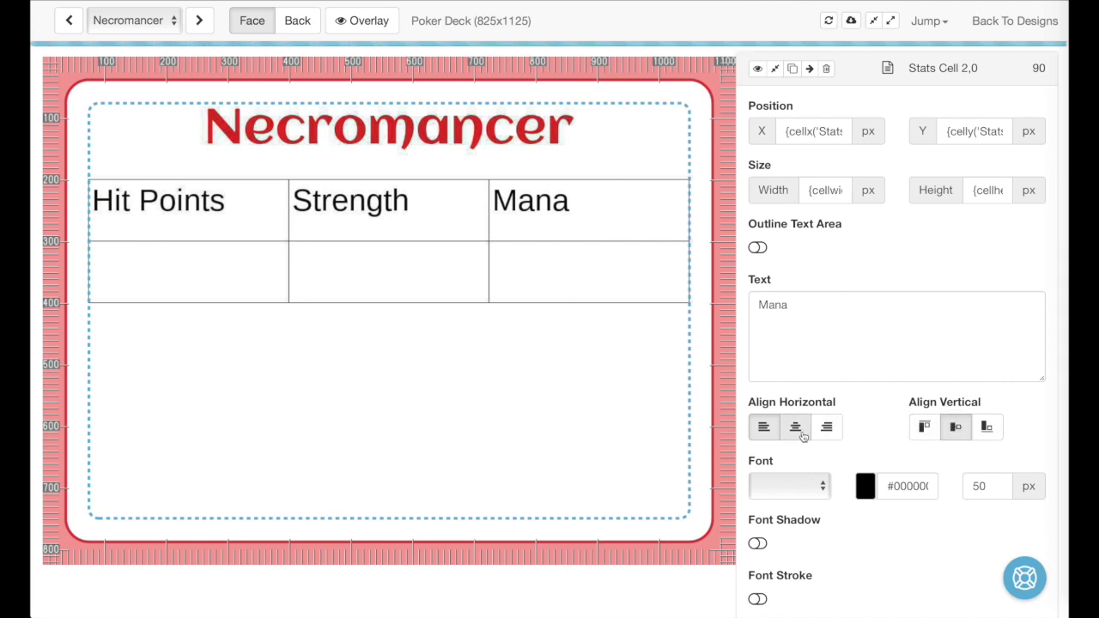
pyautogui.click(925, 427)
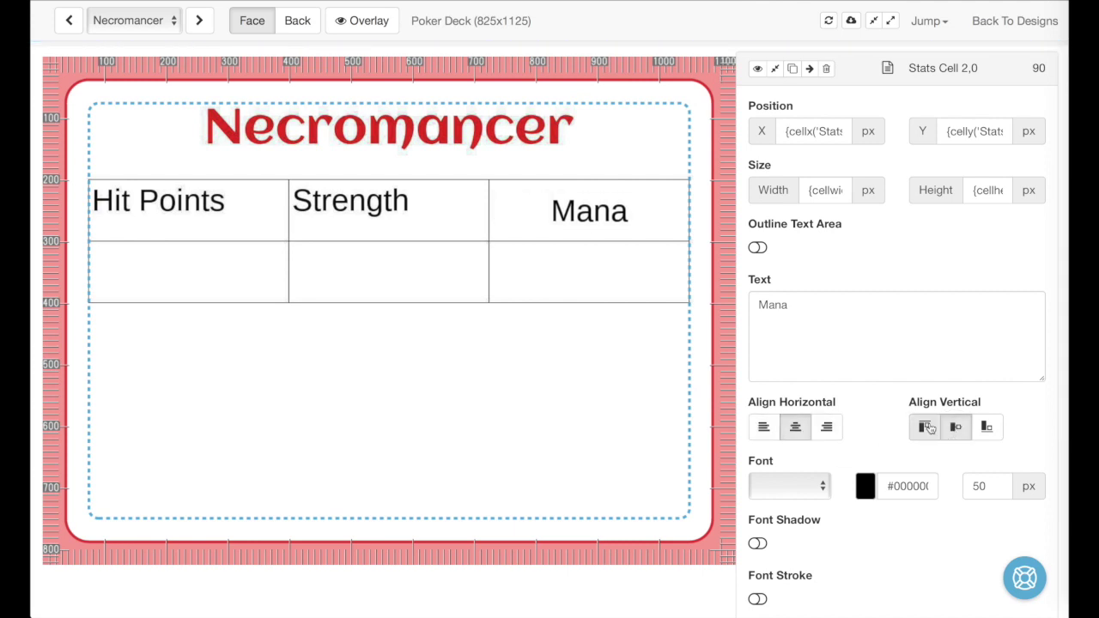
pyautogui.scroll(2, 833, 181)
pyautogui.click(774, 182)
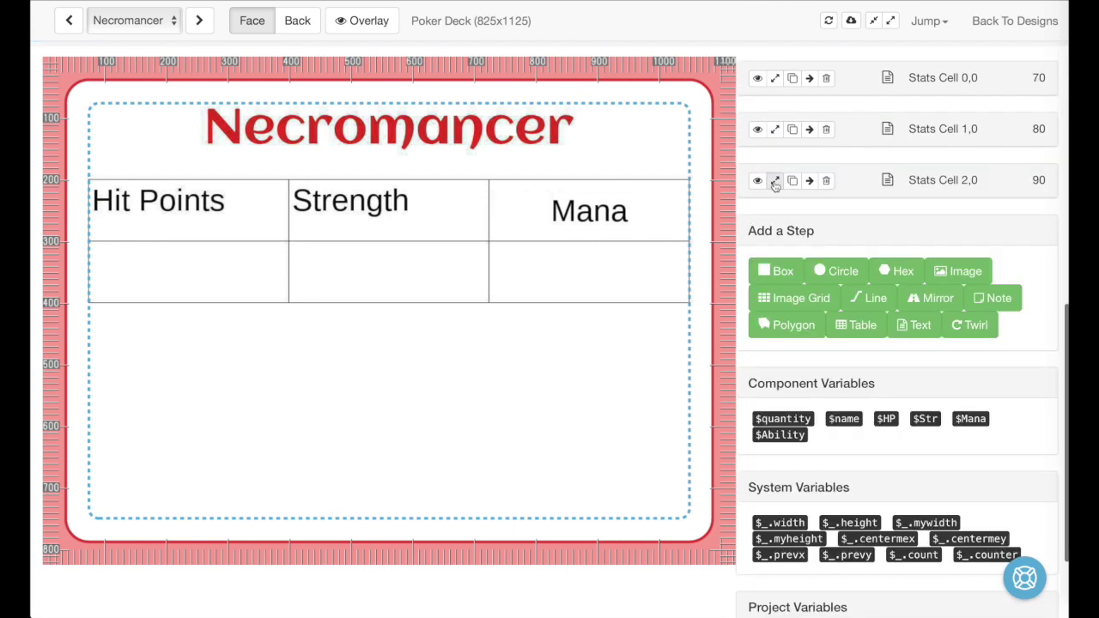
pyautogui.click(775, 129)
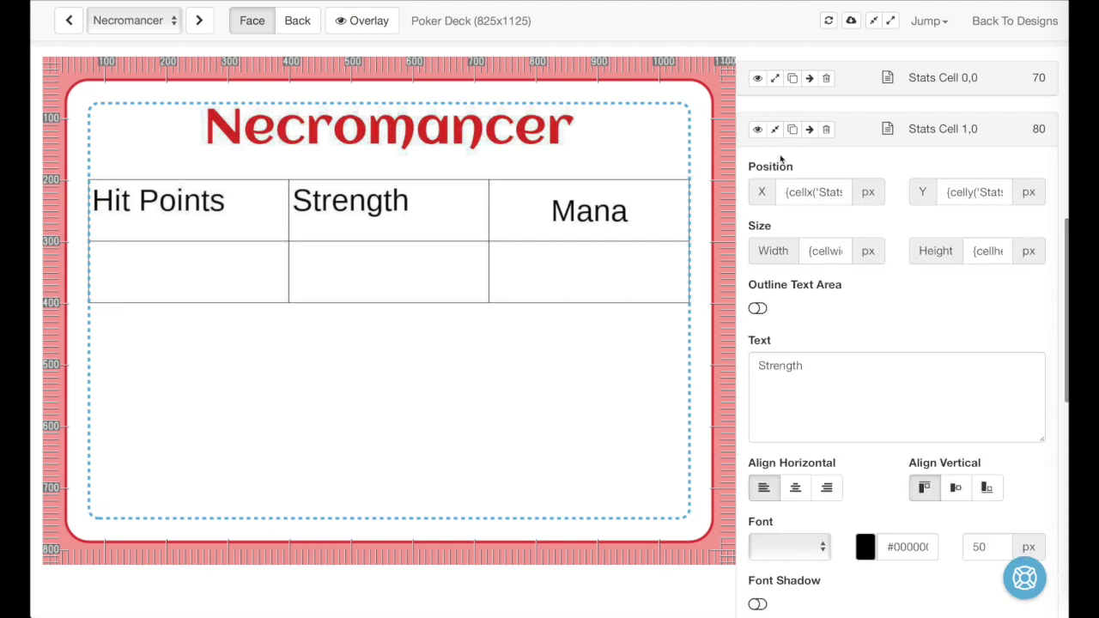
pyautogui.click(957, 488)
pyautogui.click(796, 487)
pyautogui.click(775, 129)
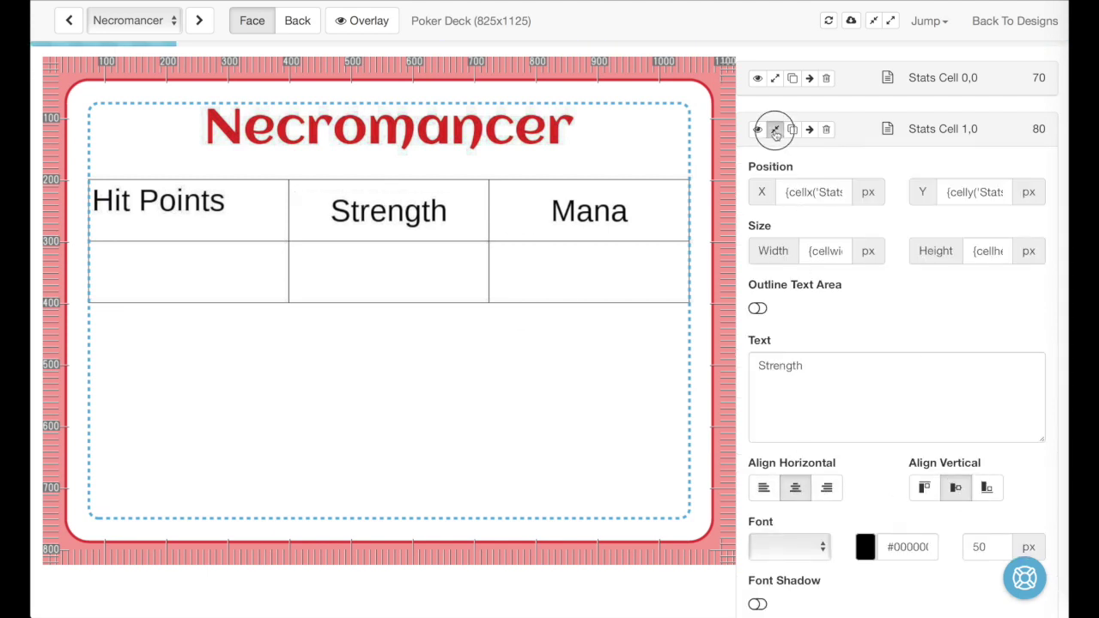
pyautogui.click(775, 79)
pyautogui.click(956, 436)
pyautogui.click(795, 436)
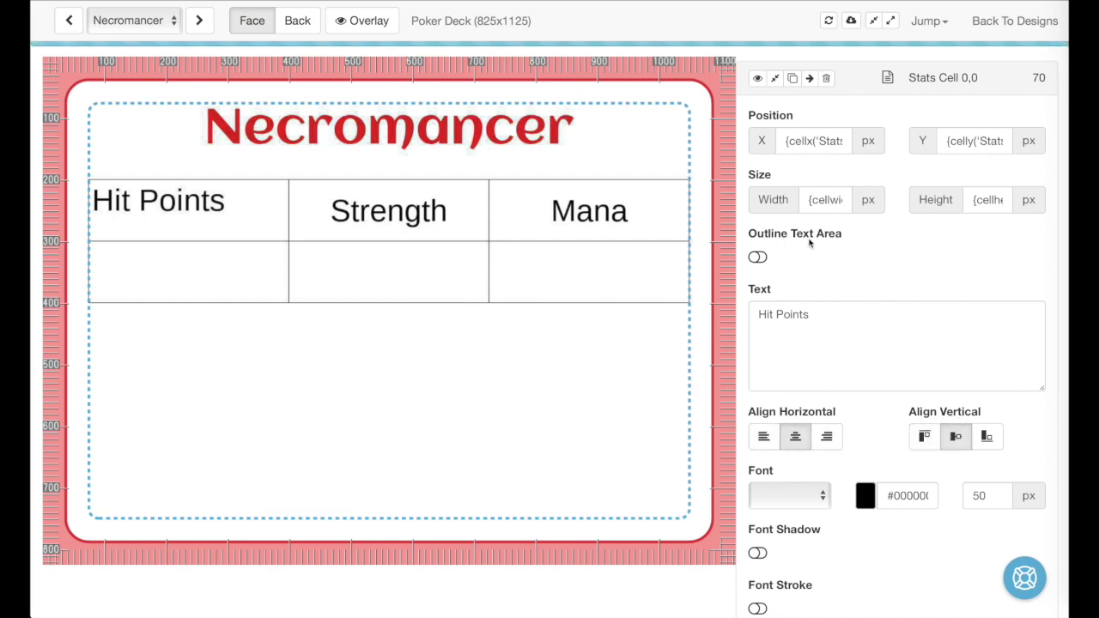
pyautogui.click(775, 79)
pyautogui.scroll(5, 785, 177)
pyautogui.scroll(1, 788, 177)
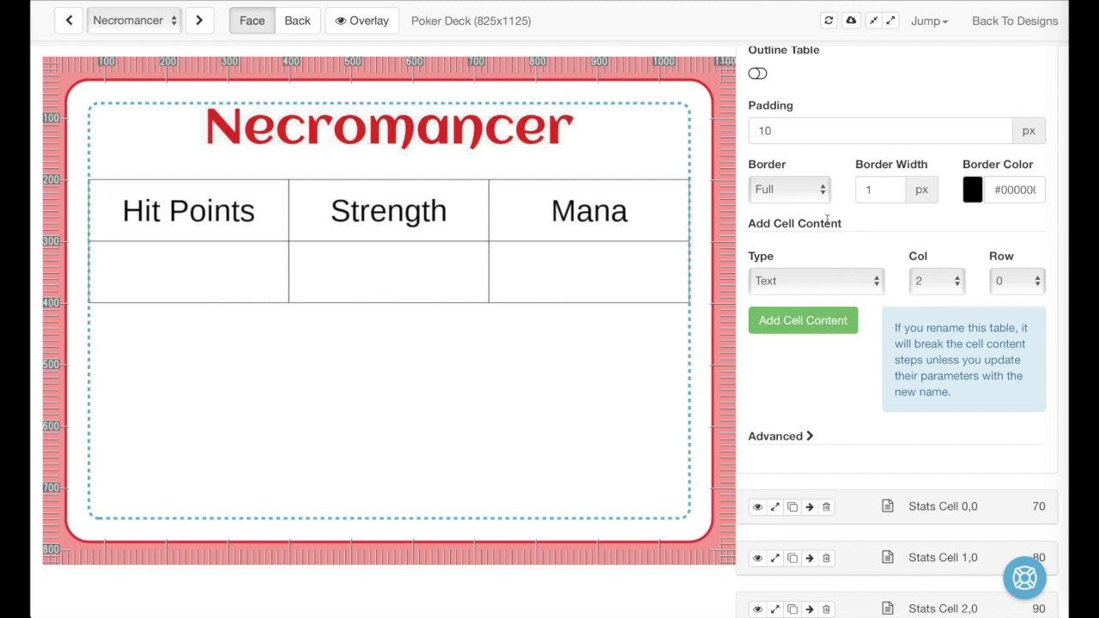
# Step: Add a text cell at column 0, row 1, centered horizontally and vertically
pyautogui.click(924, 283)
pyautogui.click(917, 250)
pyautogui.click(1005, 288)
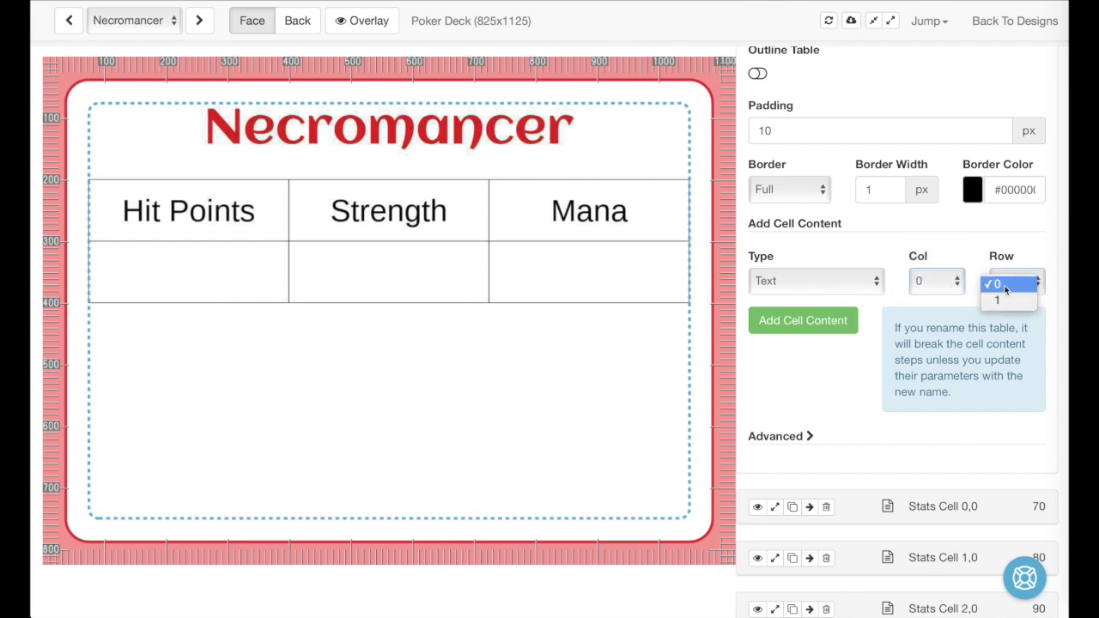
pyautogui.click(1008, 301)
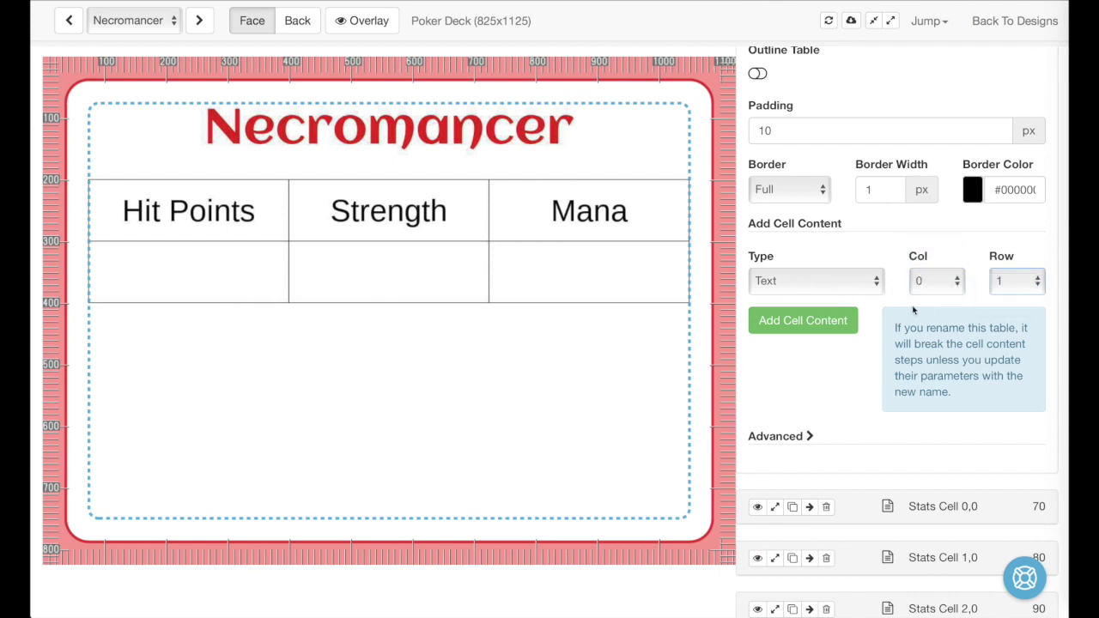
pyautogui.click(816, 332)
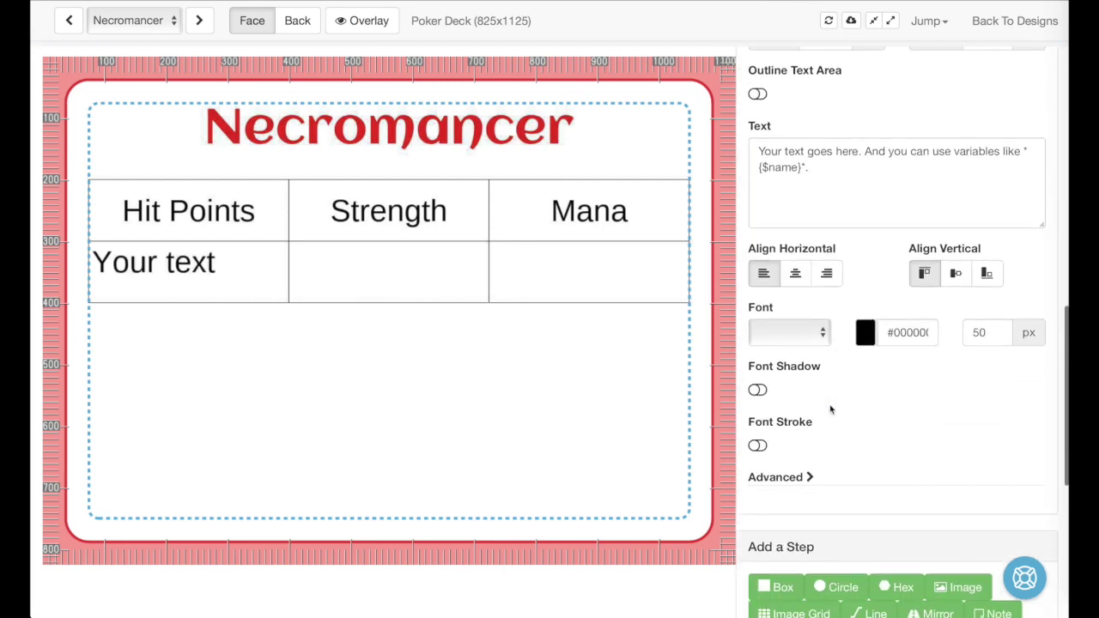
pyautogui.click(797, 439)
pyautogui.click(955, 434)
# Step: Set the new cell's text to {$HP} so it shows 3
pyautogui.click(910, 417)
pyautogui.hotkey('ctrl', 'a')
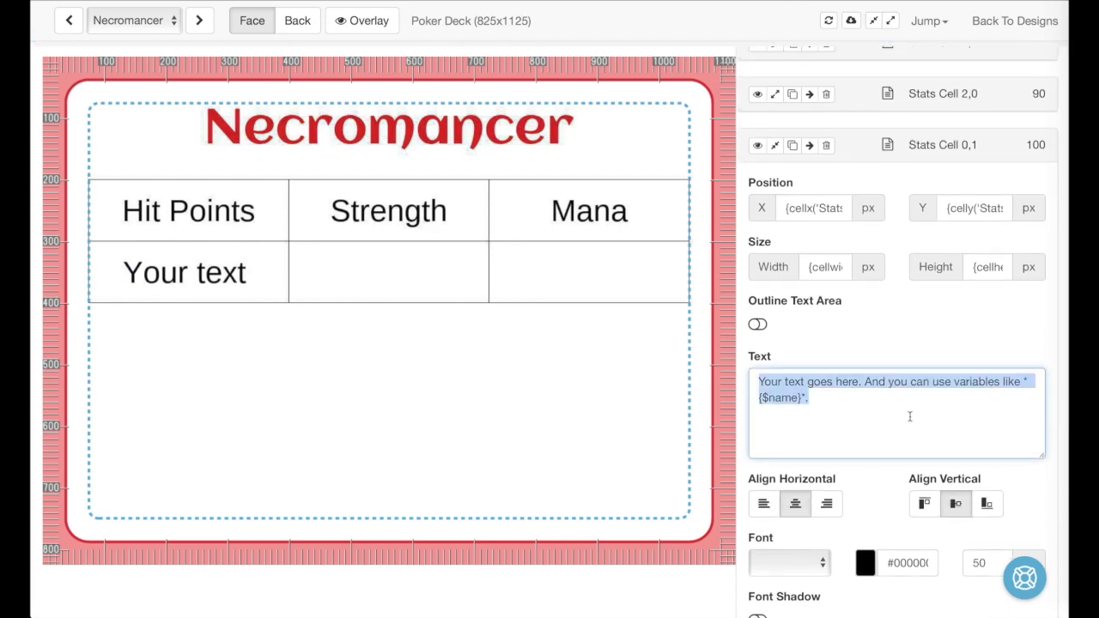
pyautogui.scroll(-7, 907, 483)
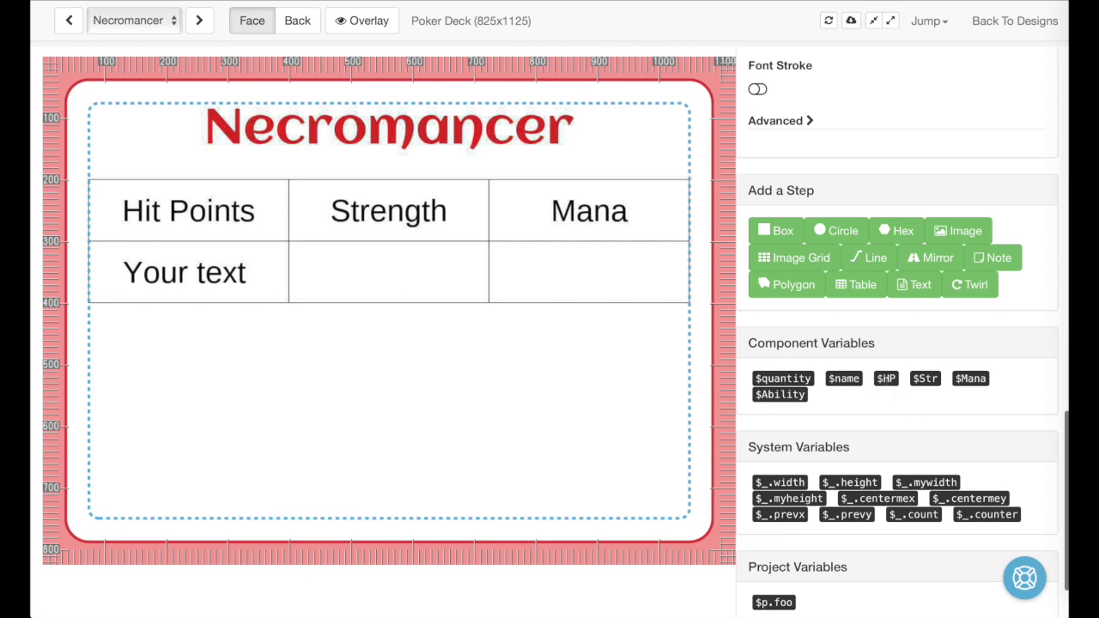
pyautogui.scroll(5, 889, 377)
pyautogui.click(883, 318)
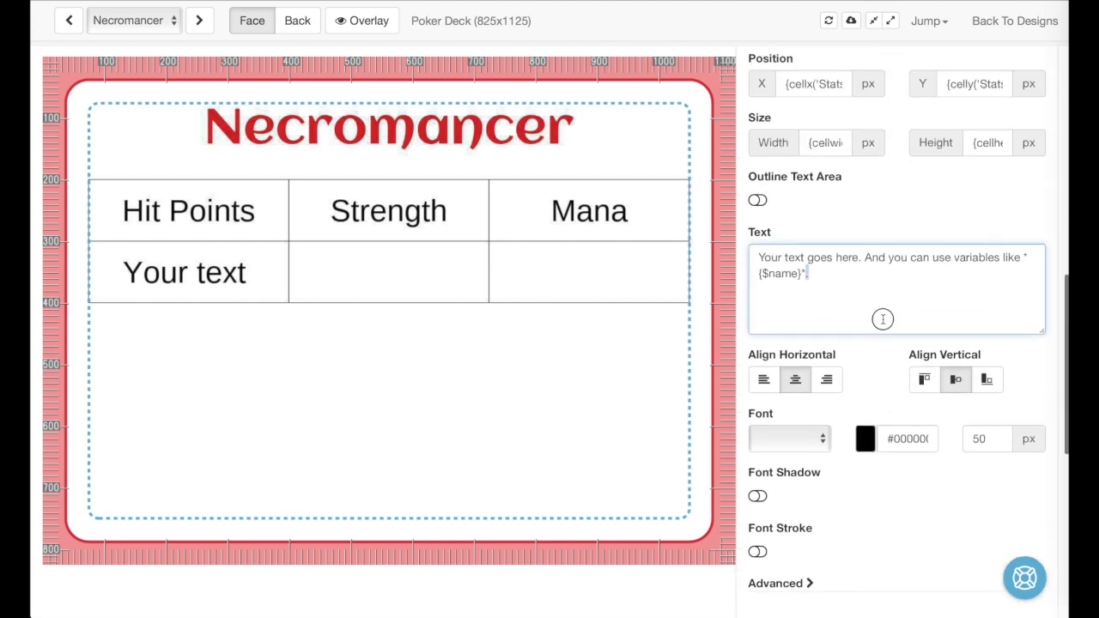
pyautogui.write('{$HP}')
pyautogui.click(888, 225)
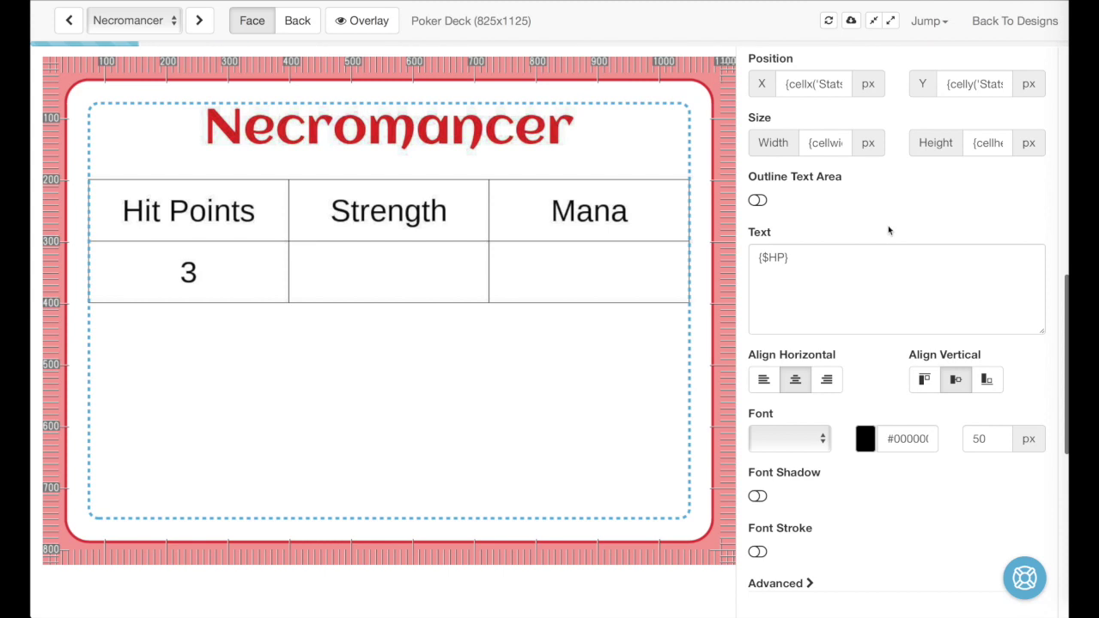
pyautogui.scroll(3, 889, 251)
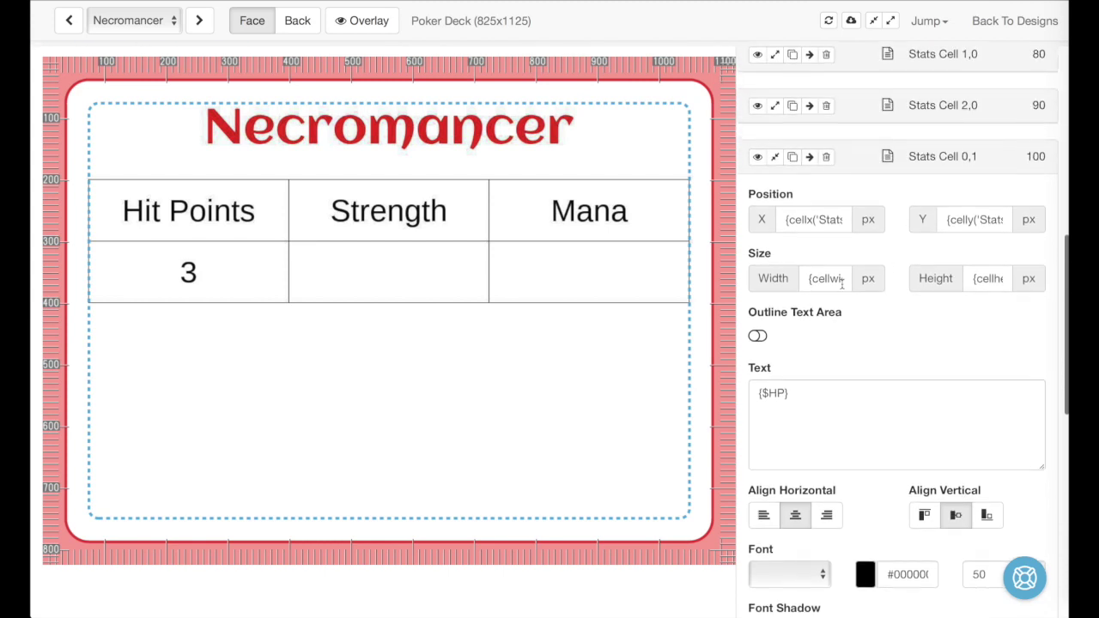
pyautogui.click(775, 157)
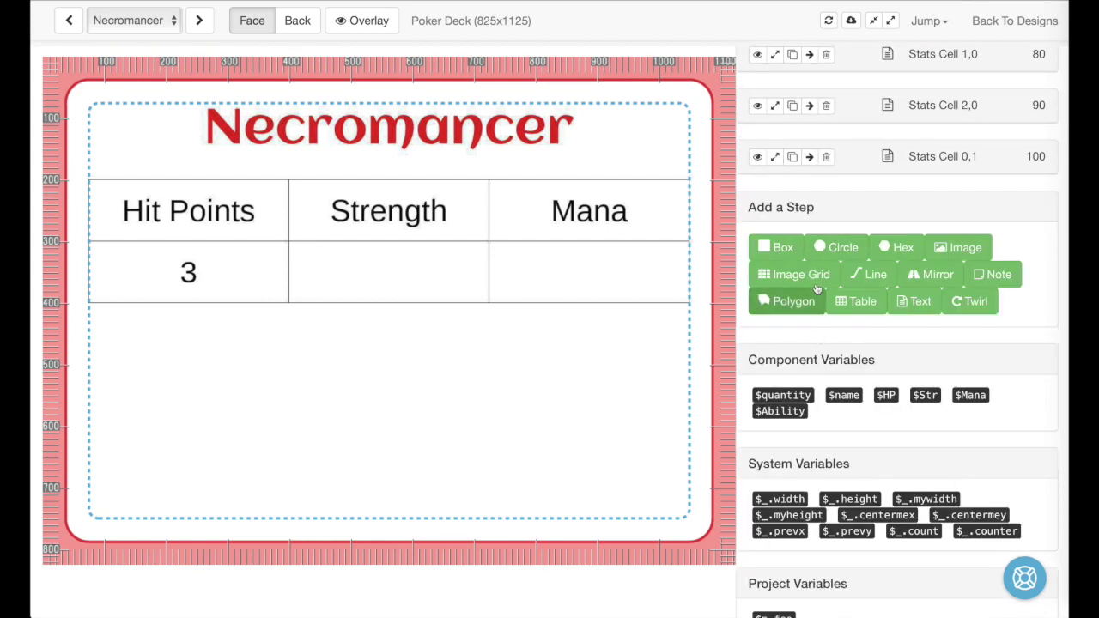
pyautogui.scroll(5, 822, 238)
pyautogui.scroll(4, 821, 234)
pyautogui.click(1009, 215)
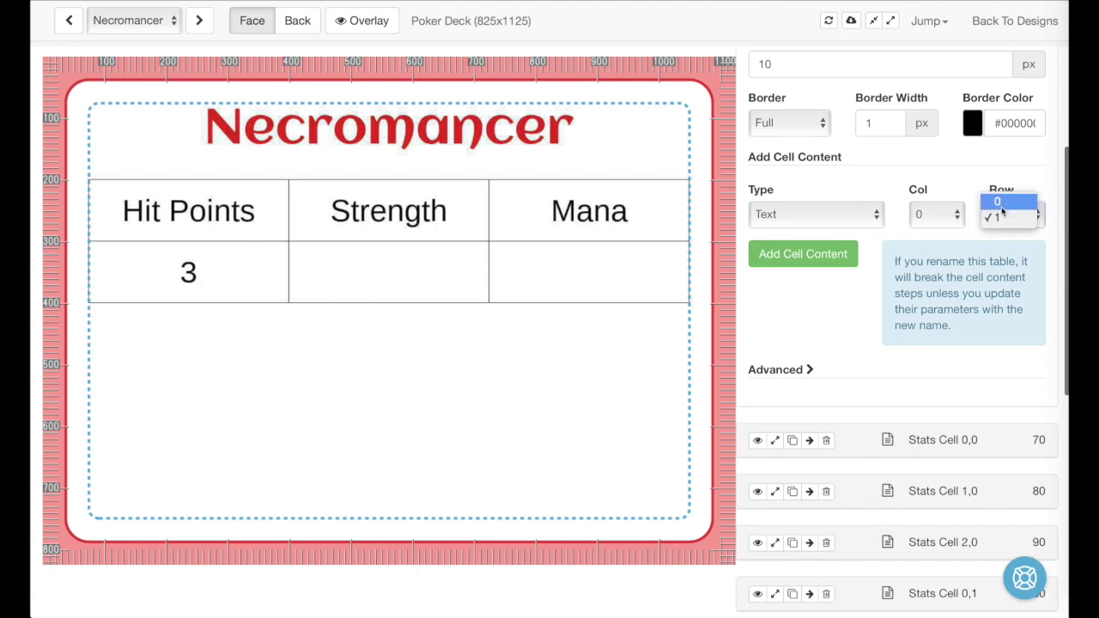
# Step: Add a text cell at column 1, row 1, centered horizontally and vertically
pyautogui.click(999, 218)
pyautogui.click(936, 215)
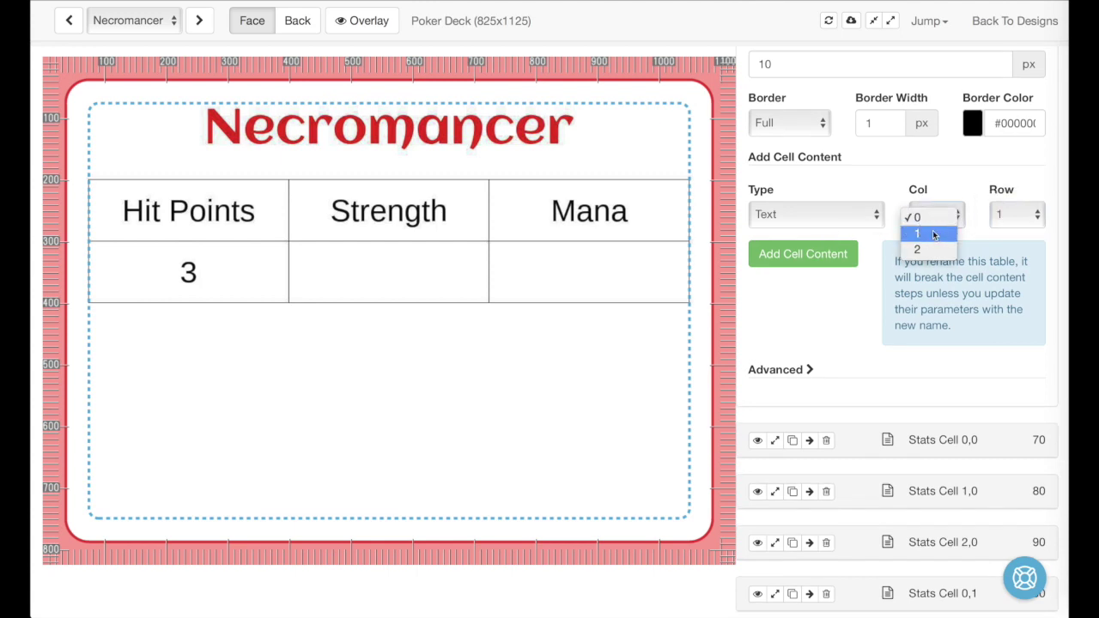
pyautogui.click(921, 233)
pyautogui.click(821, 253)
pyautogui.scroll(-10, 831, 309)
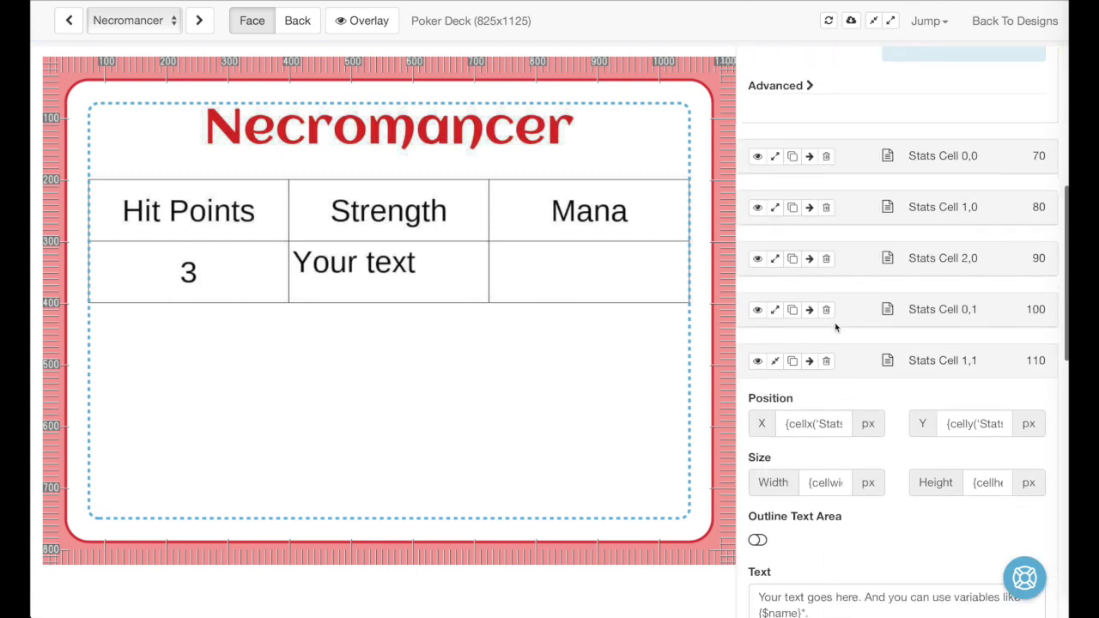
pyautogui.click(956, 360)
pyautogui.click(796, 360)
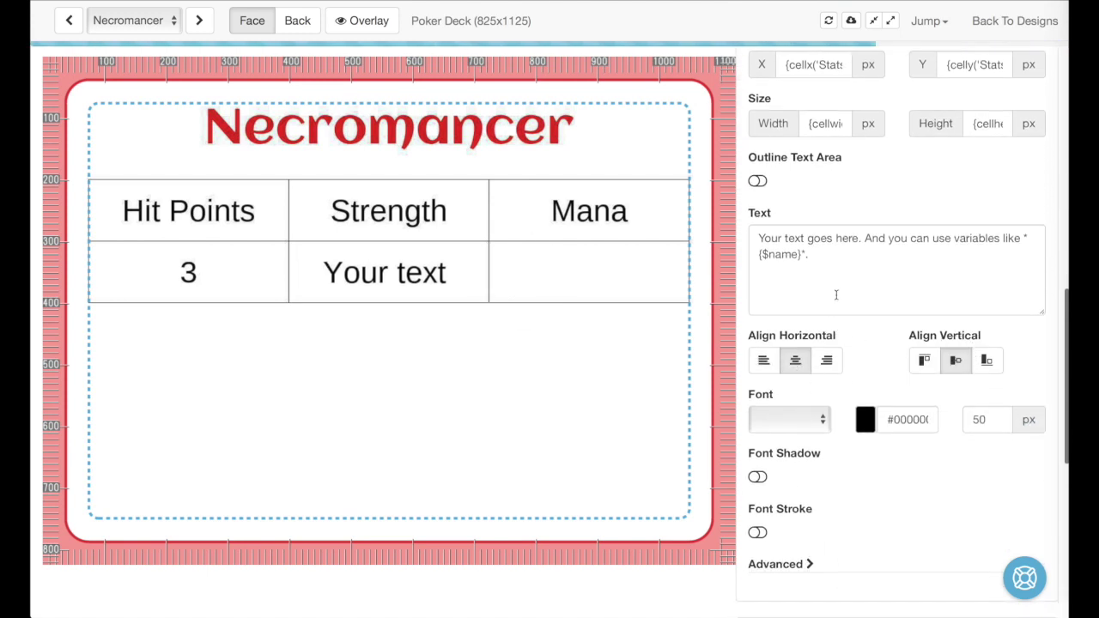
# Step: Copy the $Str reference and paste {$Str} into the cell's text, showing 1
pyautogui.scroll(-5, 859, 498)
pyautogui.click(925, 454)
pyautogui.scroll(2, 893, 429)
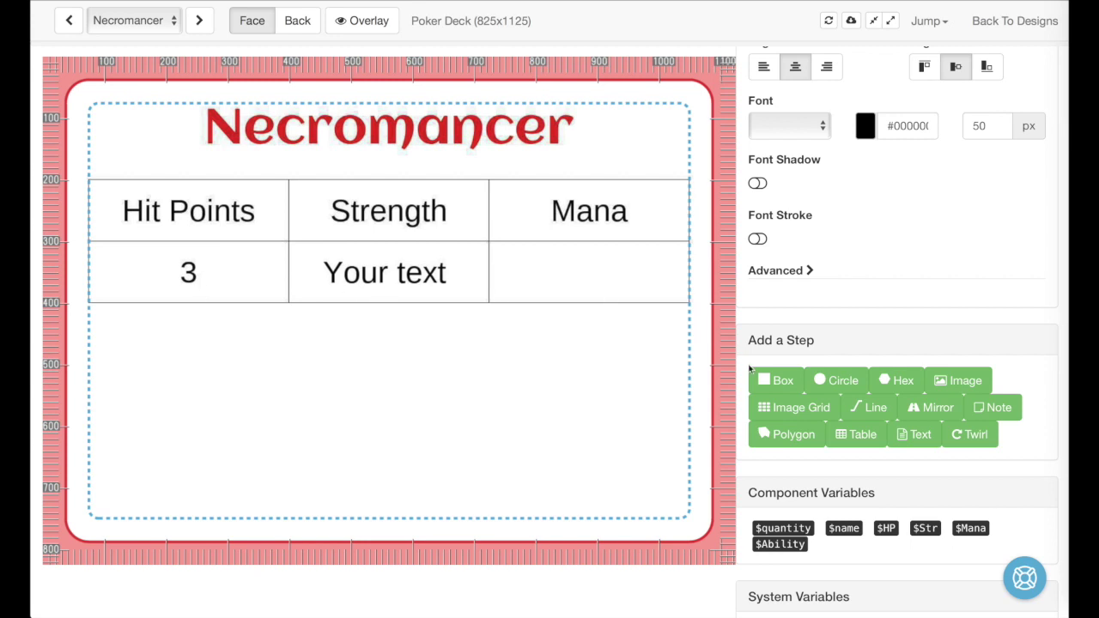
pyautogui.scroll(1, 748, 368)
pyautogui.scroll(-5, 749, 369)
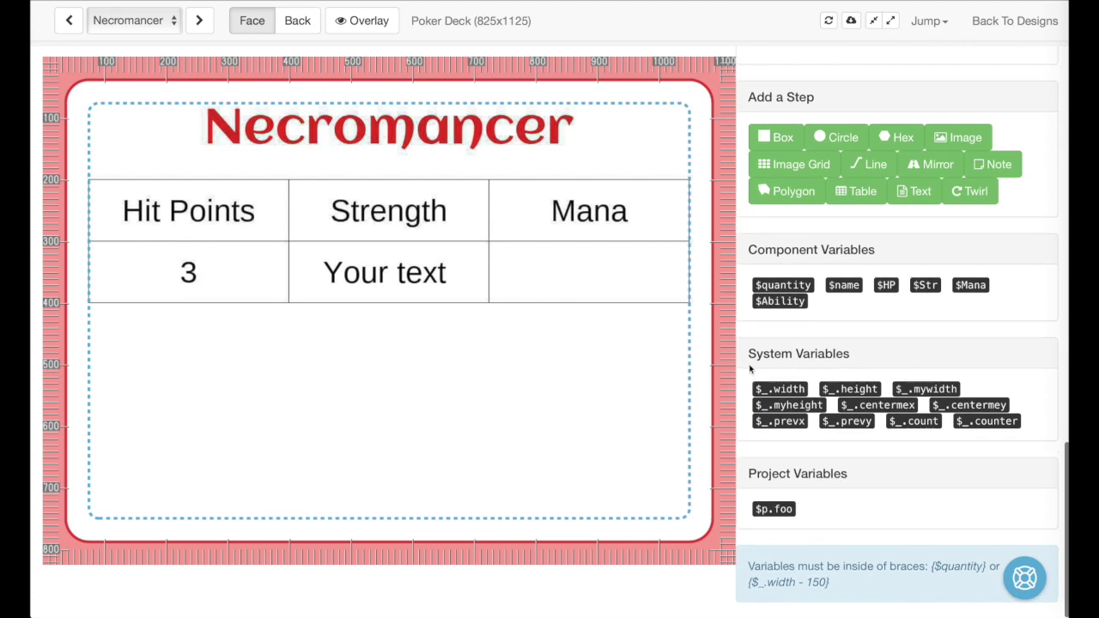
pyautogui.click(925, 286)
pyautogui.scroll(5, 921, 289)
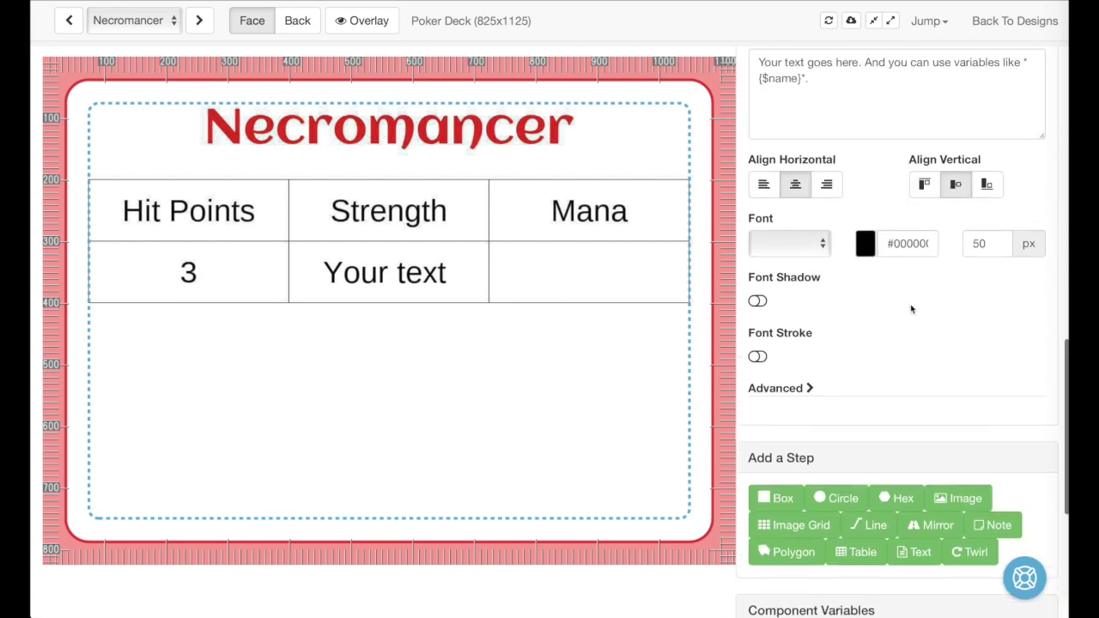
pyautogui.scroll(3, 912, 309)
pyautogui.click(901, 287)
pyautogui.hotkey('ctrl', 'v')
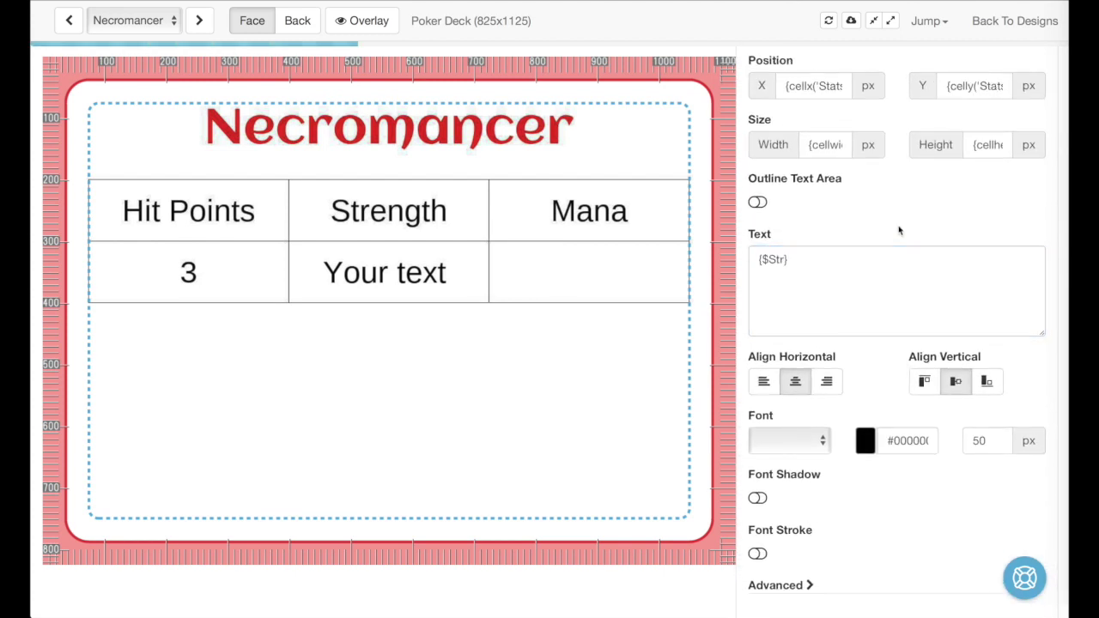
pyautogui.scroll(3, 898, 231)
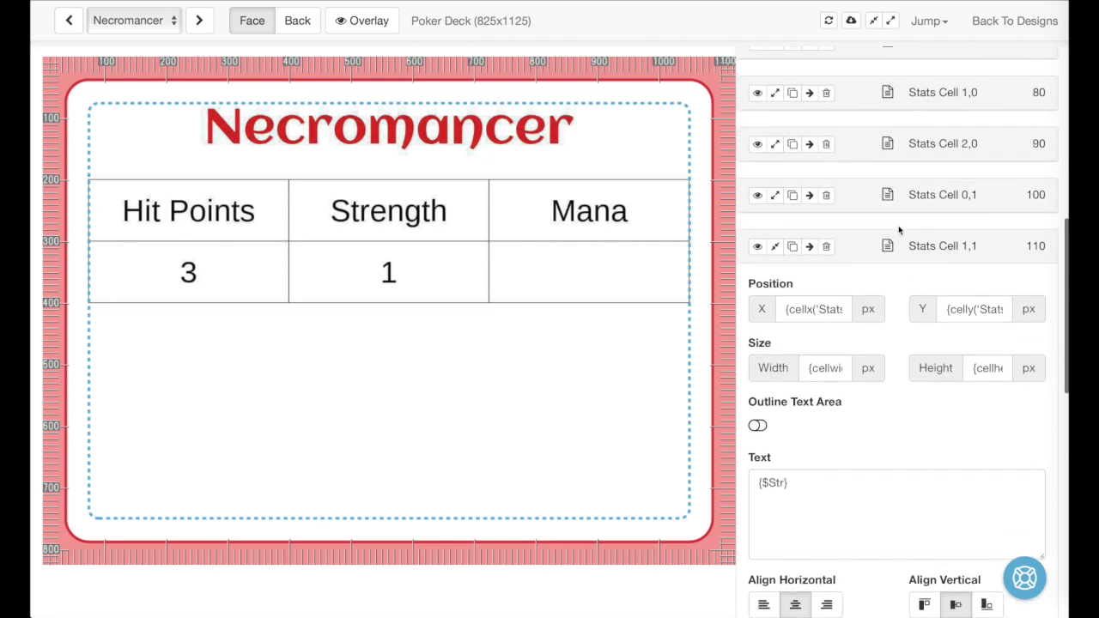
pyautogui.scroll(5, 879, 287)
pyautogui.scroll(1, 878, 287)
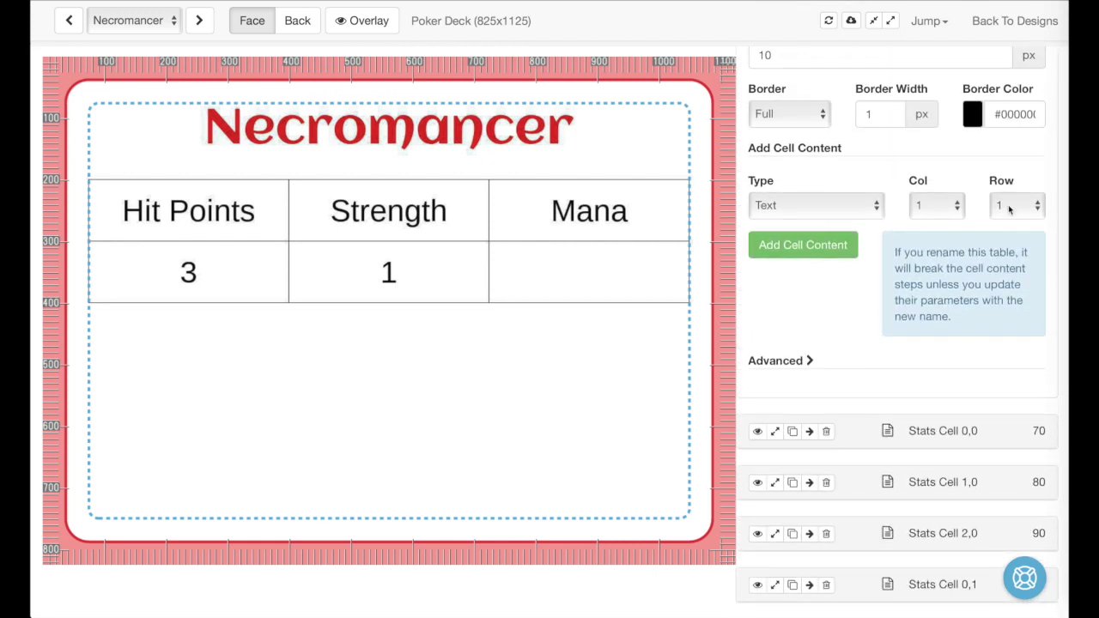
# Step: Add a centered column 2, row 1 cell with text {$Mana}, showing 5
pyautogui.click(936, 205)
pyautogui.click(923, 224)
pyautogui.click(834, 248)
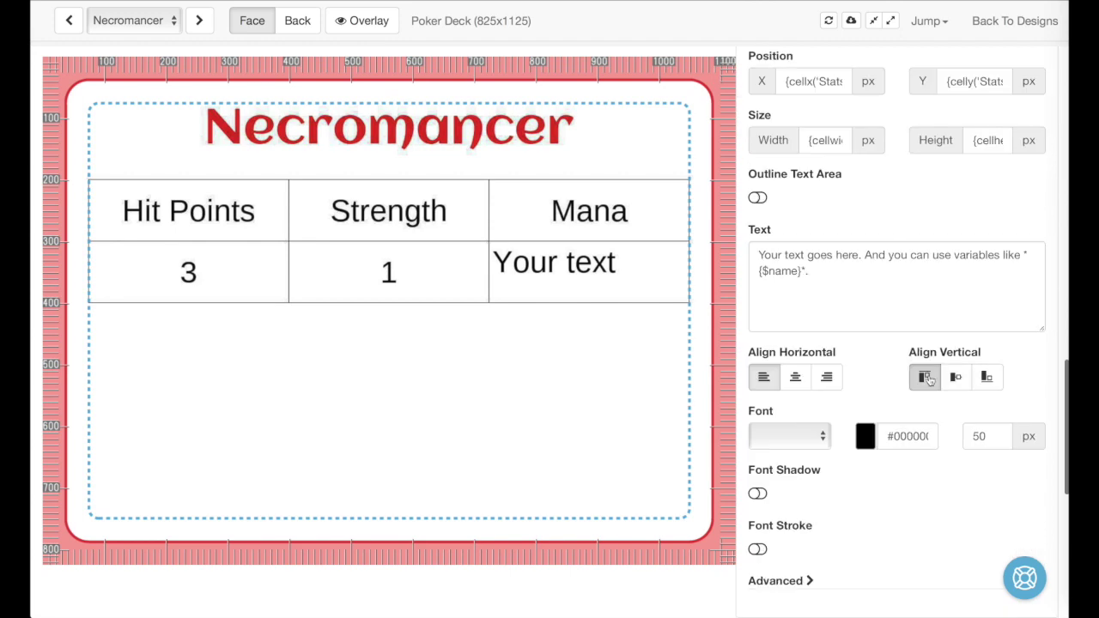
pyautogui.click(956, 378)
pyautogui.click(796, 377)
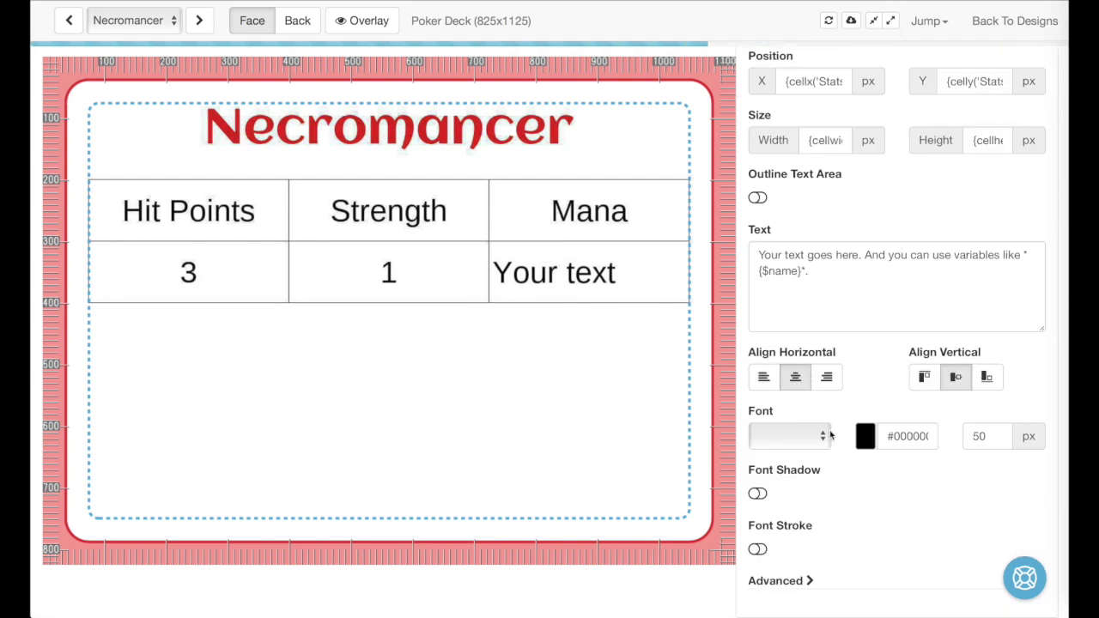
pyautogui.scroll(-6, 829, 432)
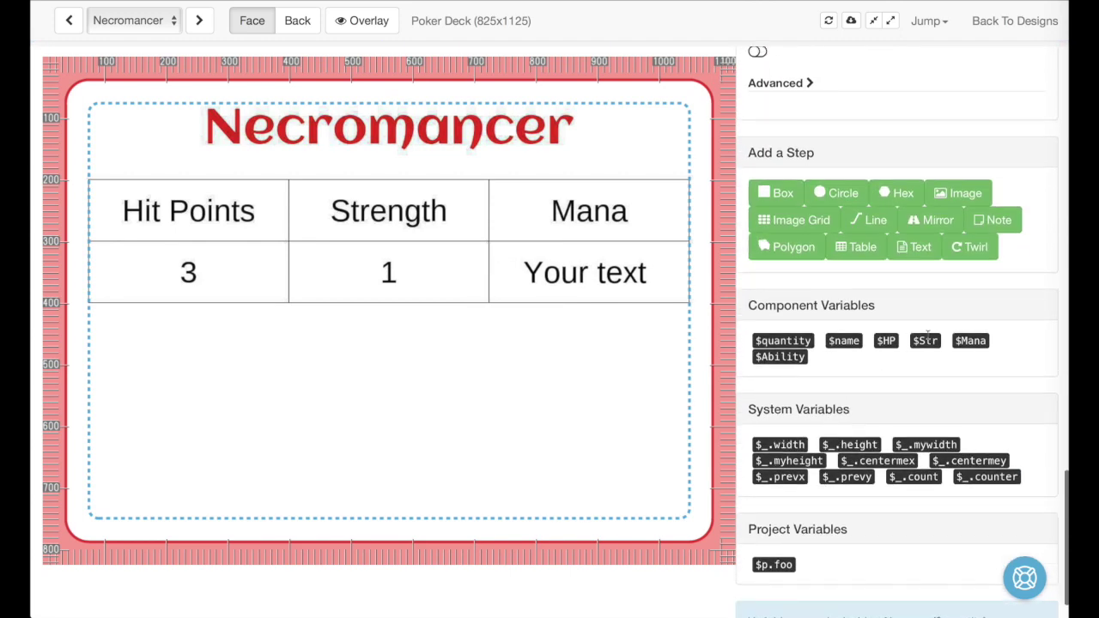
pyautogui.scroll(6, 971, 341)
pyautogui.doubleClick(960, 334)
pyautogui.hotkey('ctrl', 'a')
pyautogui.hotkey('ctrl', 'v')
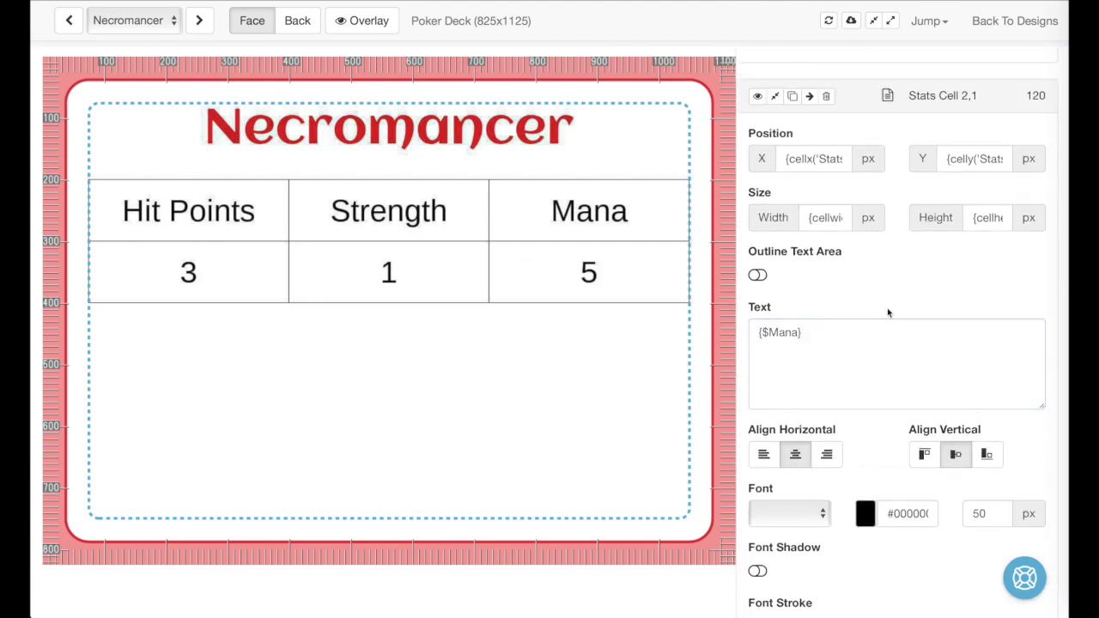
pyautogui.scroll(5, 888, 312)
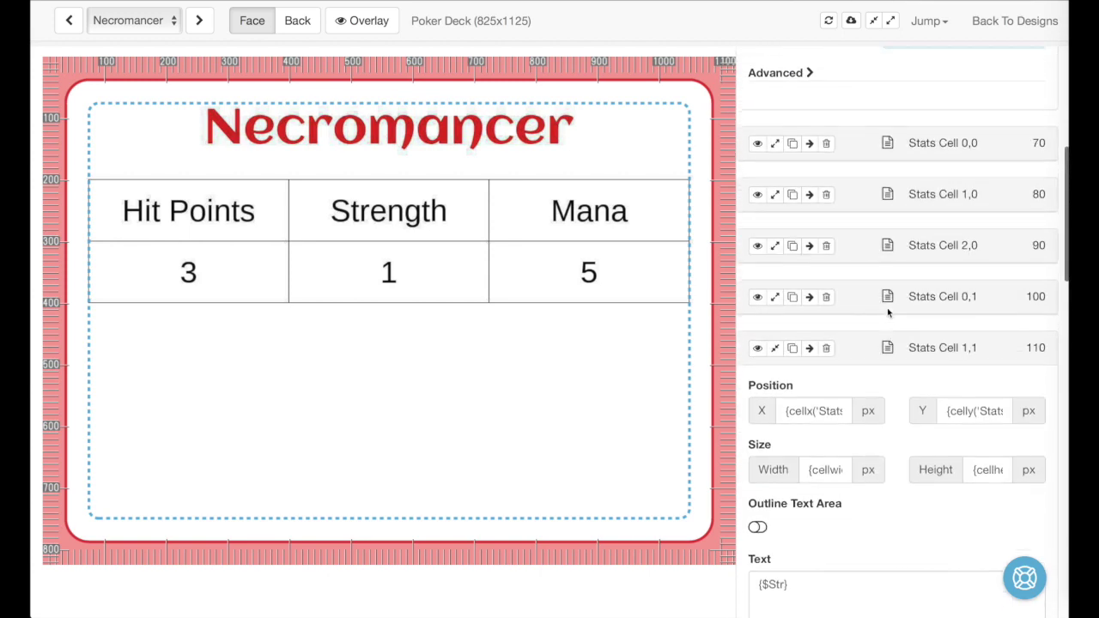
# Step: Change the Stats table's Y position from 200 to 500
pyautogui.scroll(3, 887, 311)
pyautogui.scroll(-4, 887, 311)
pyautogui.scroll(5, 887, 311)
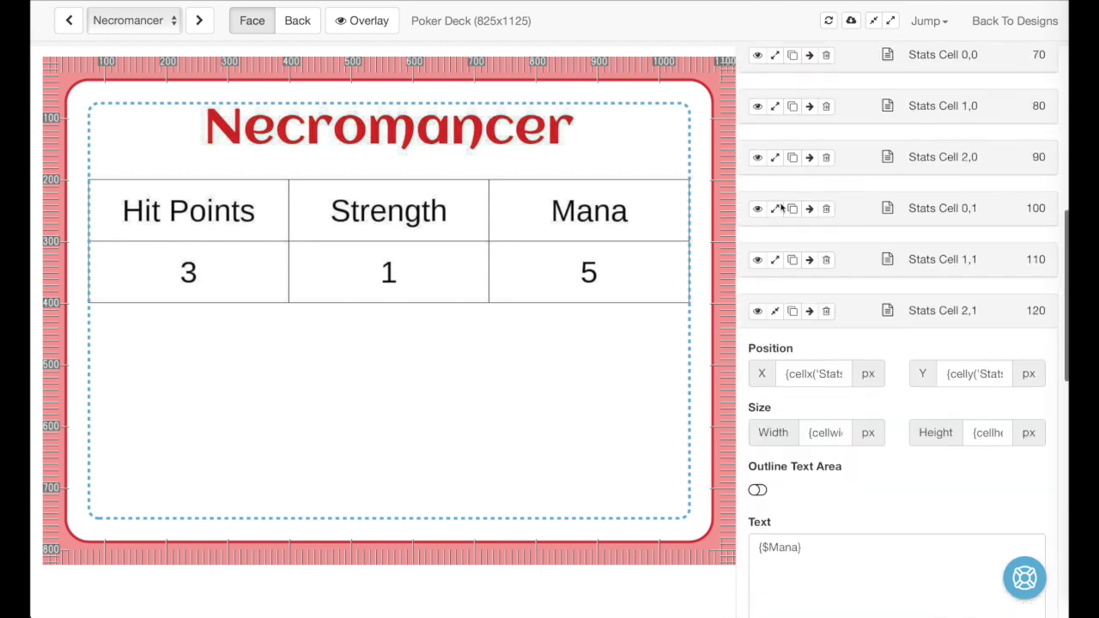
pyautogui.scroll(5, 782, 207)
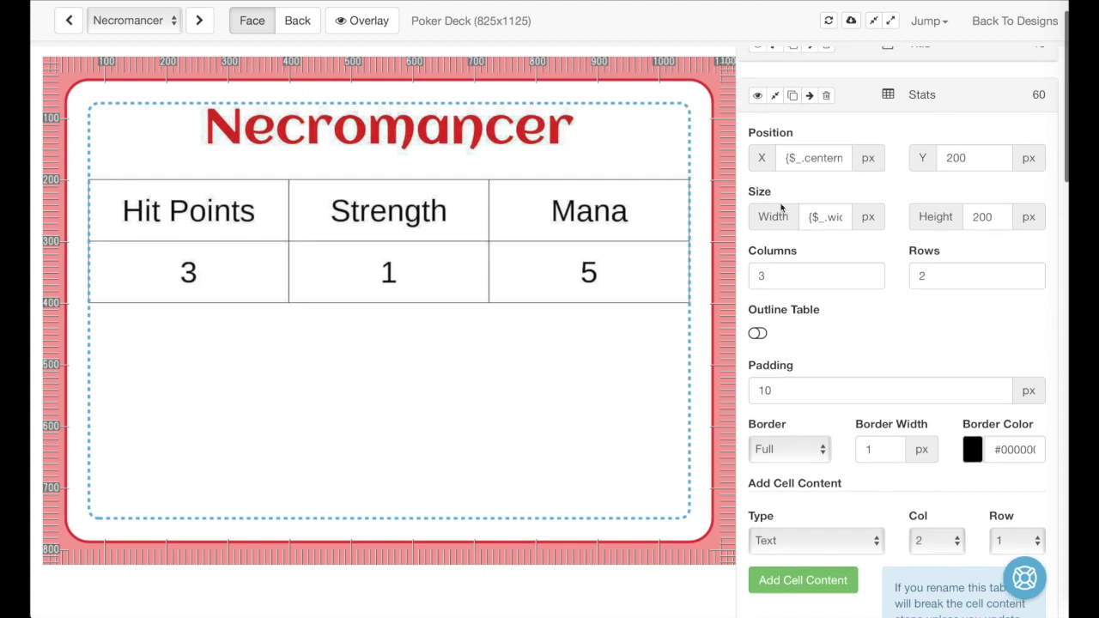
pyautogui.click(949, 158)
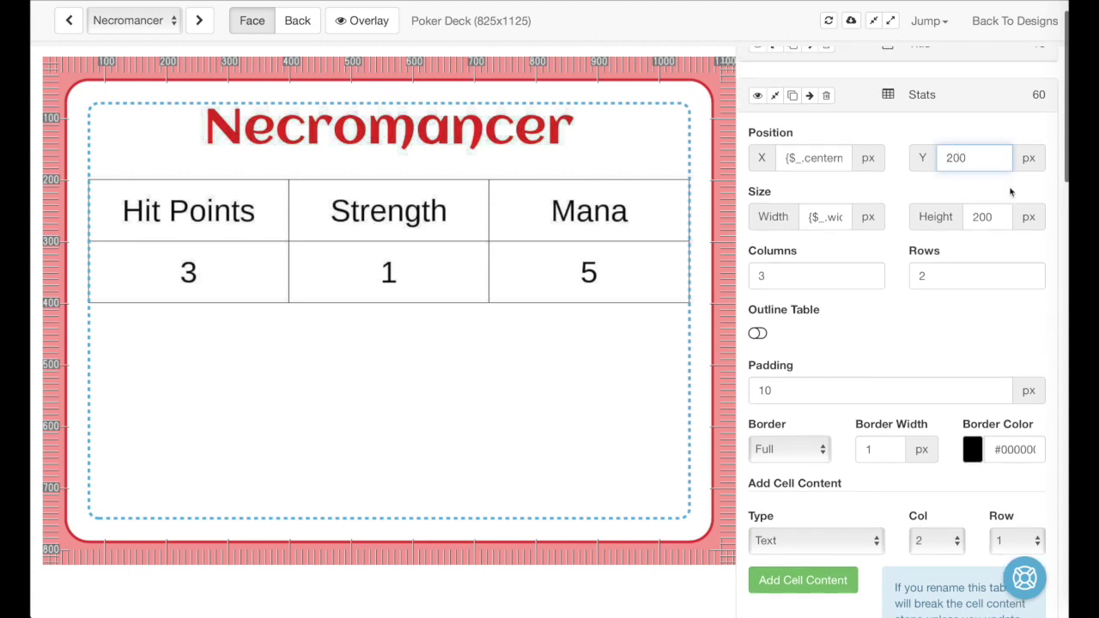
pyautogui.click(991, 137)
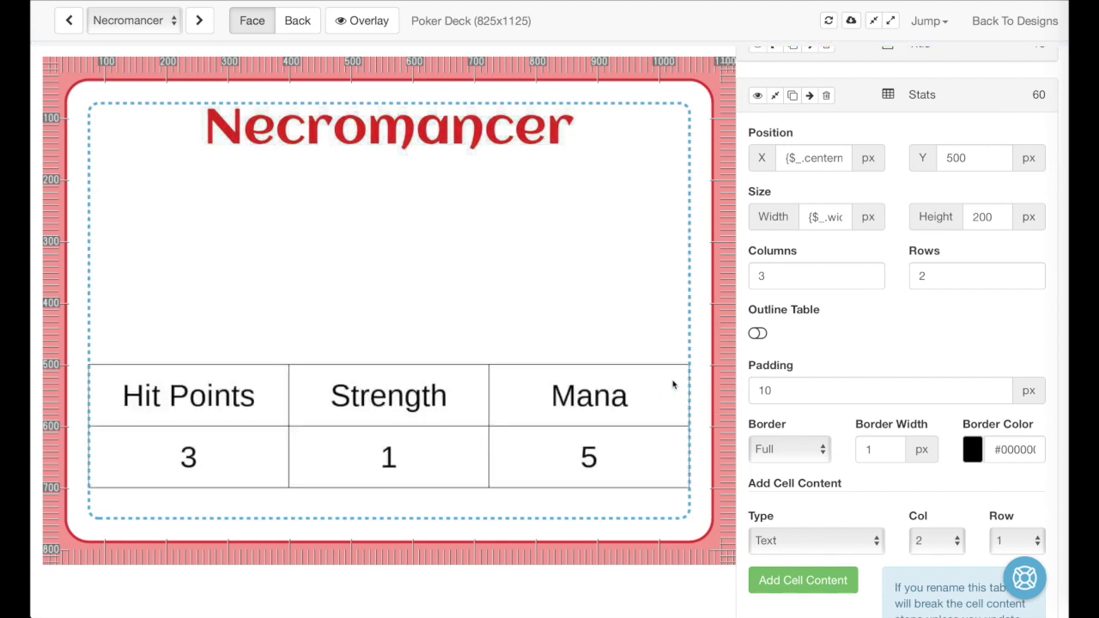
pyautogui.scroll(-1, 803, 373)
pyautogui.scroll(-1, 804, 374)
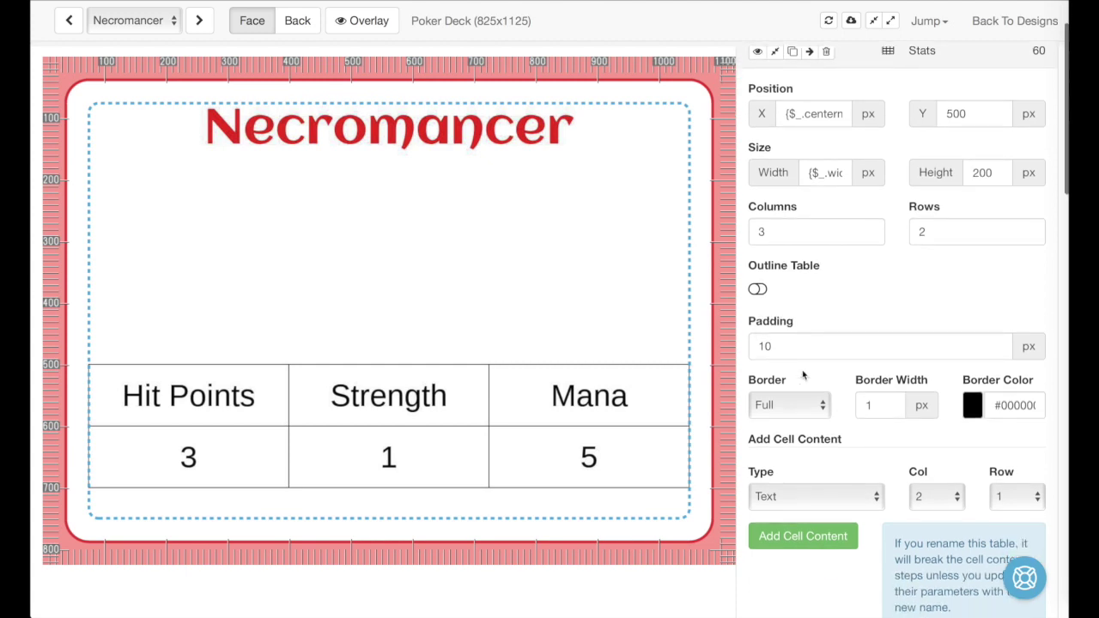
# Step: Set the Stats table's column count to 4
pyautogui.click(940, 235)
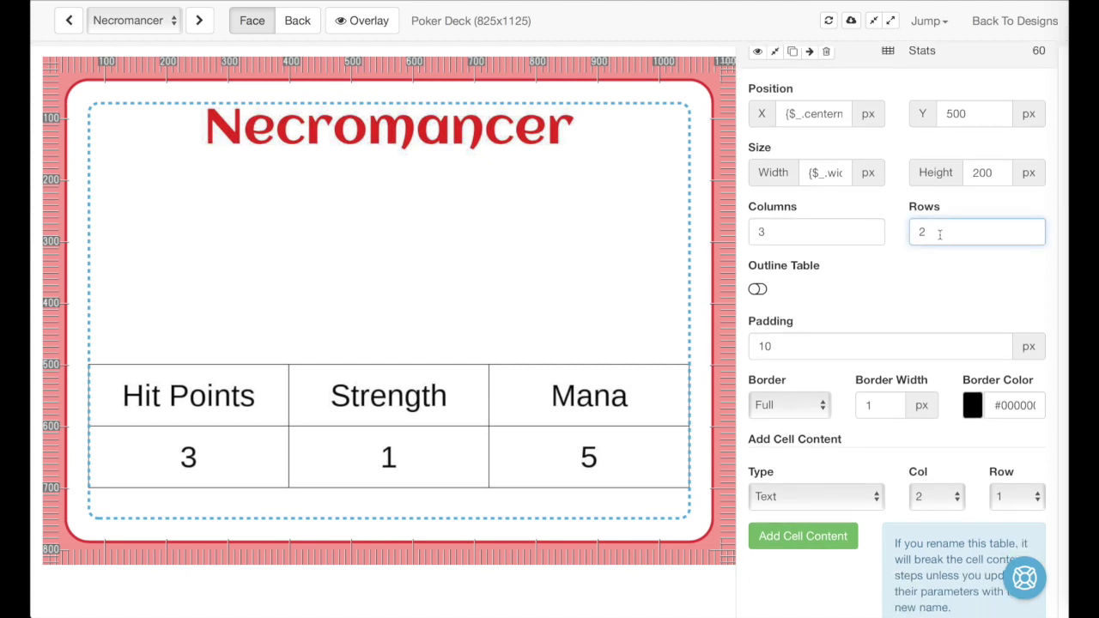
pyautogui.doubleClick(812, 232)
pyautogui.write('4')
pyautogui.click(840, 269)
pyautogui.scroll(-6, 868, 300)
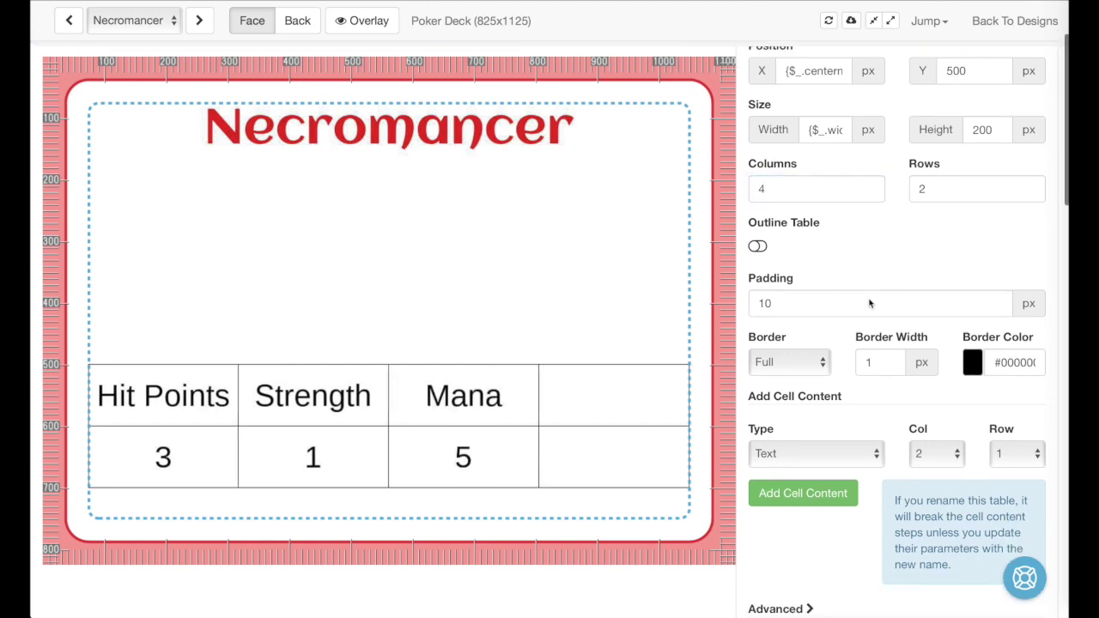
pyautogui.scroll(-3, 871, 349)
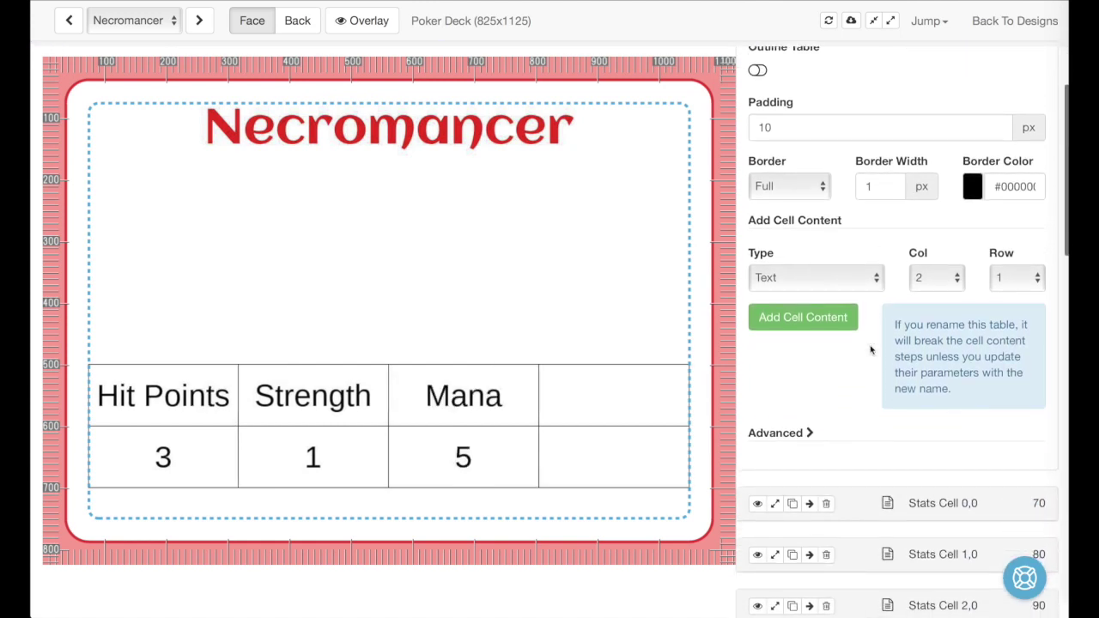
pyautogui.scroll(1, 871, 349)
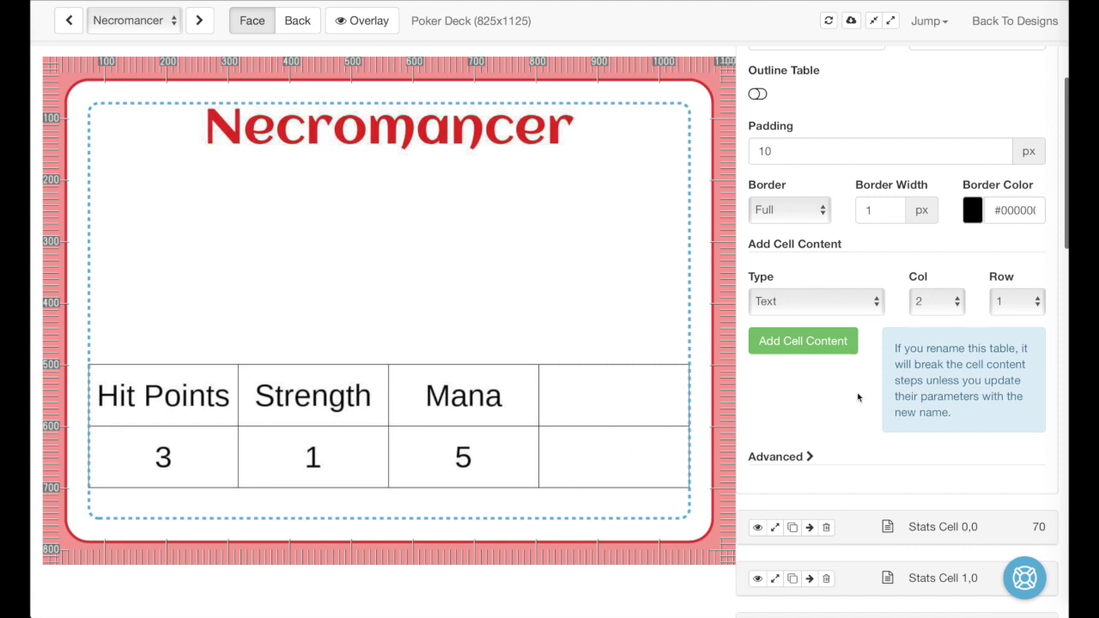
pyautogui.scroll(-1, 623, 437)
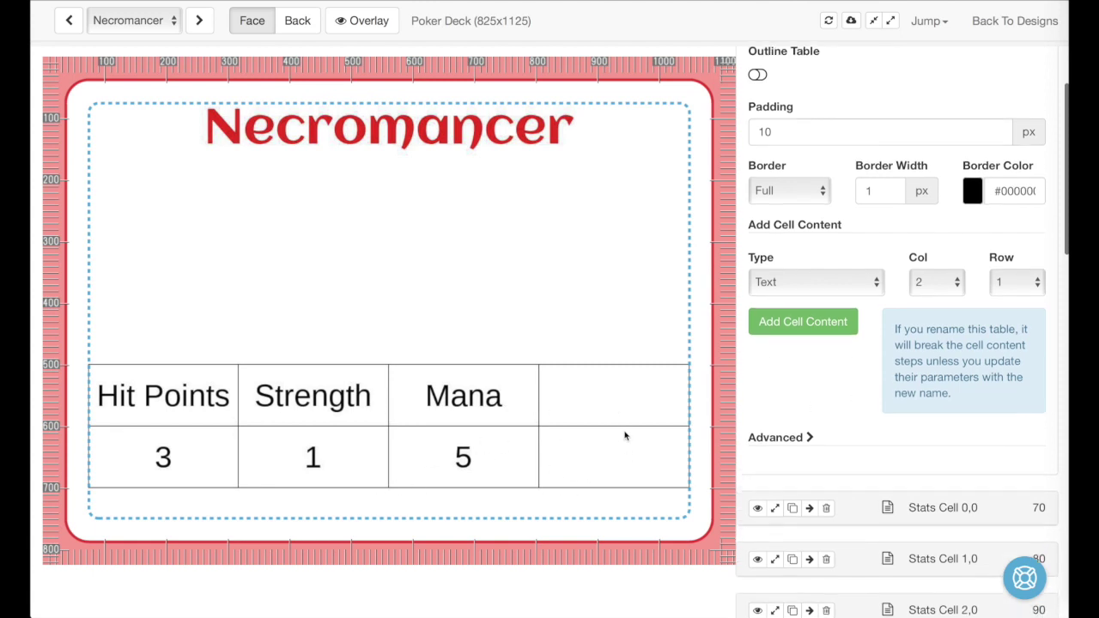
# Step: Switch the Stats table's Column Sizing to Manual with column widths 0,0,0,100
pyautogui.click(808, 433)
pyautogui.scroll(-6, 829, 447)
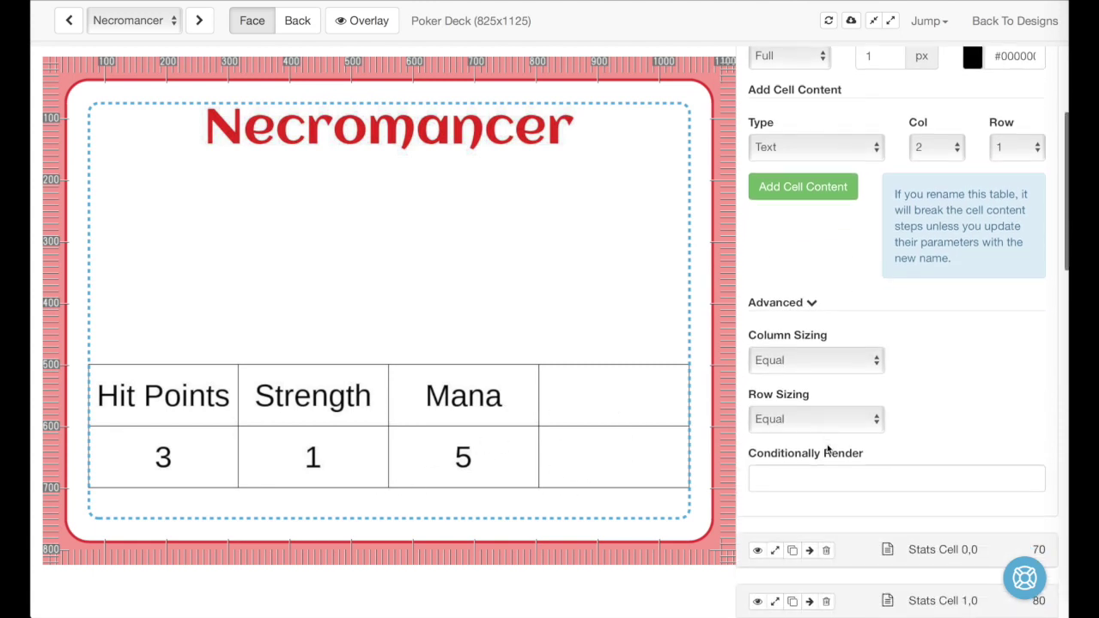
pyautogui.click(807, 345)
pyautogui.click(806, 360)
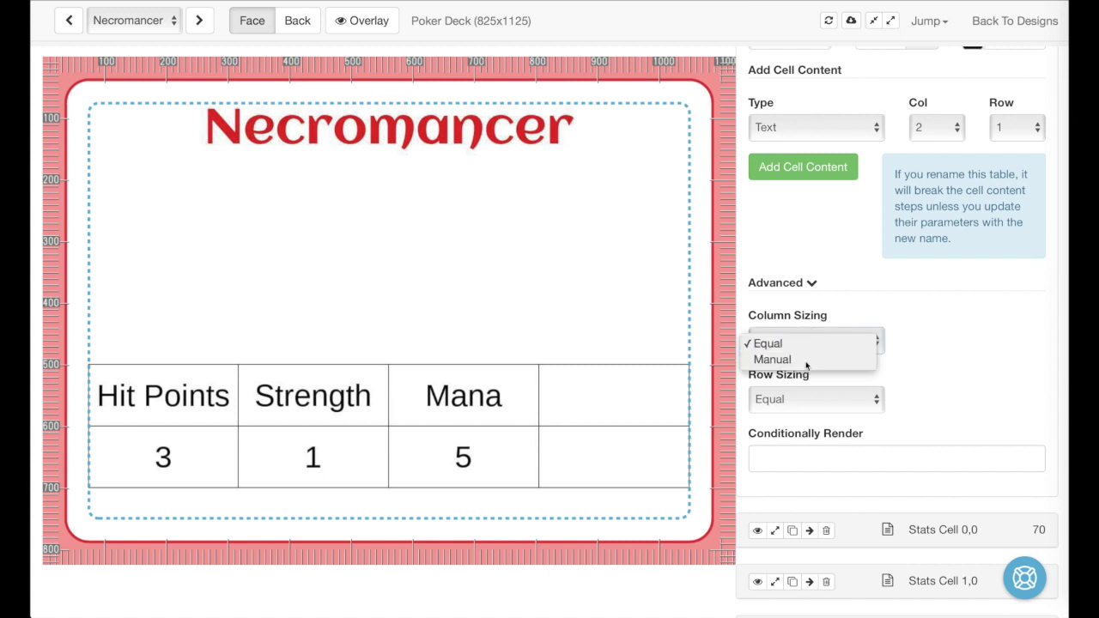
pyautogui.tripleClick(949, 342)
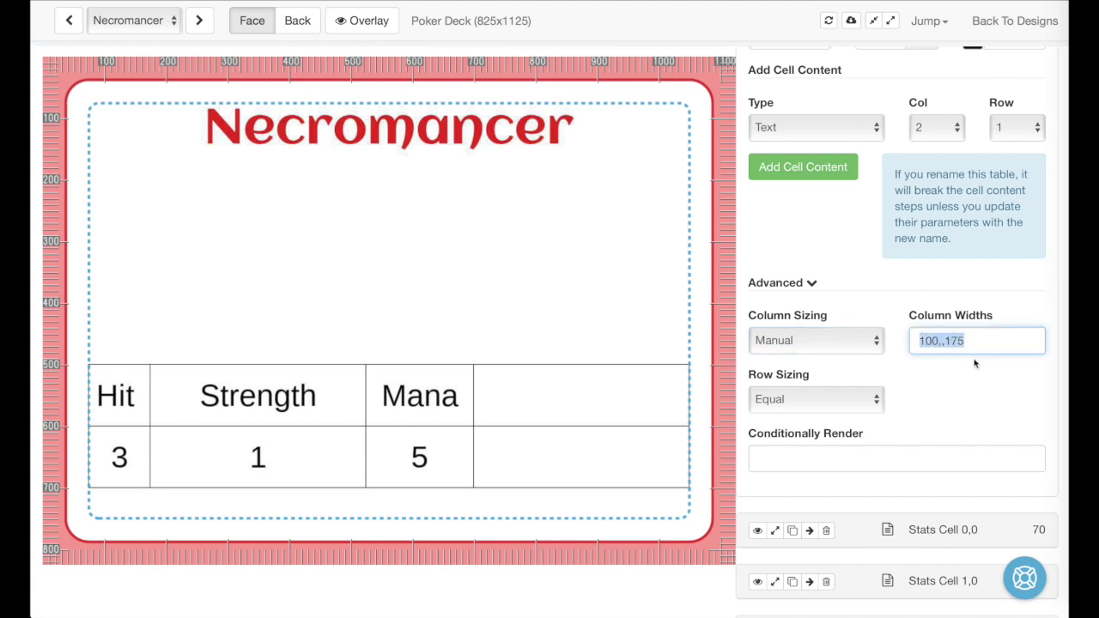
pyautogui.write('0,0,0')
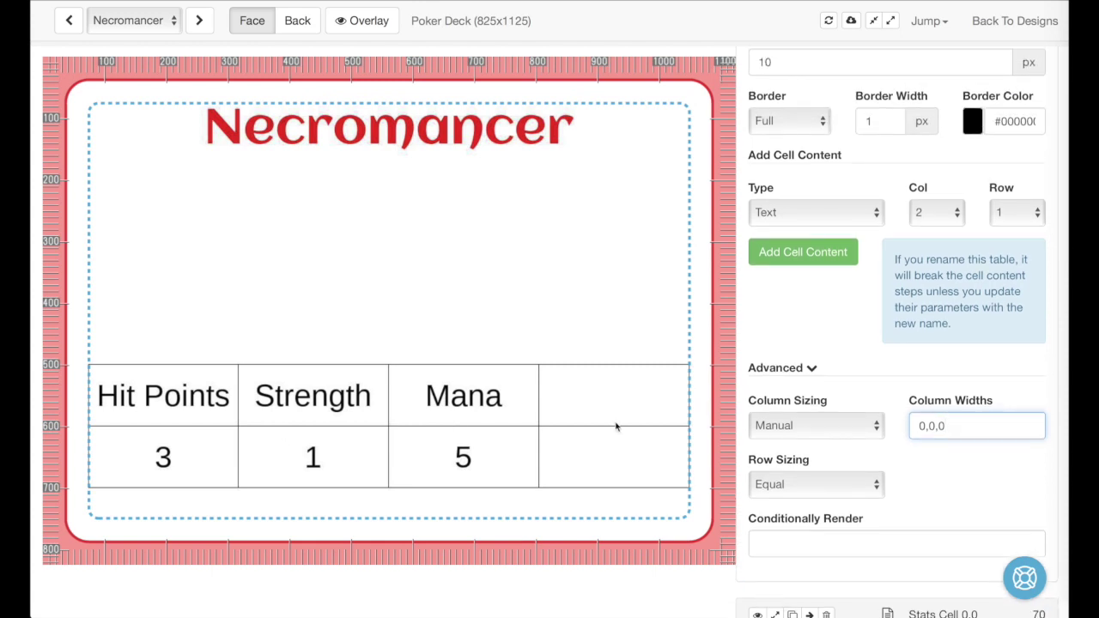
pyautogui.scroll(2, 819, 456)
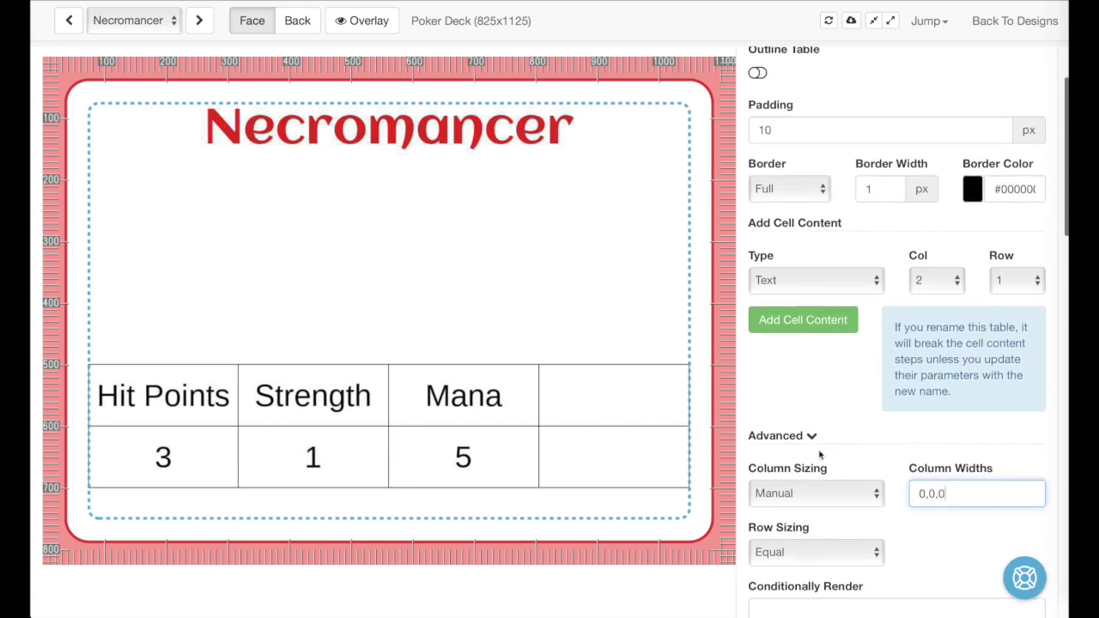
pyautogui.scroll(2, 820, 455)
pyautogui.scroll(-4, 822, 454)
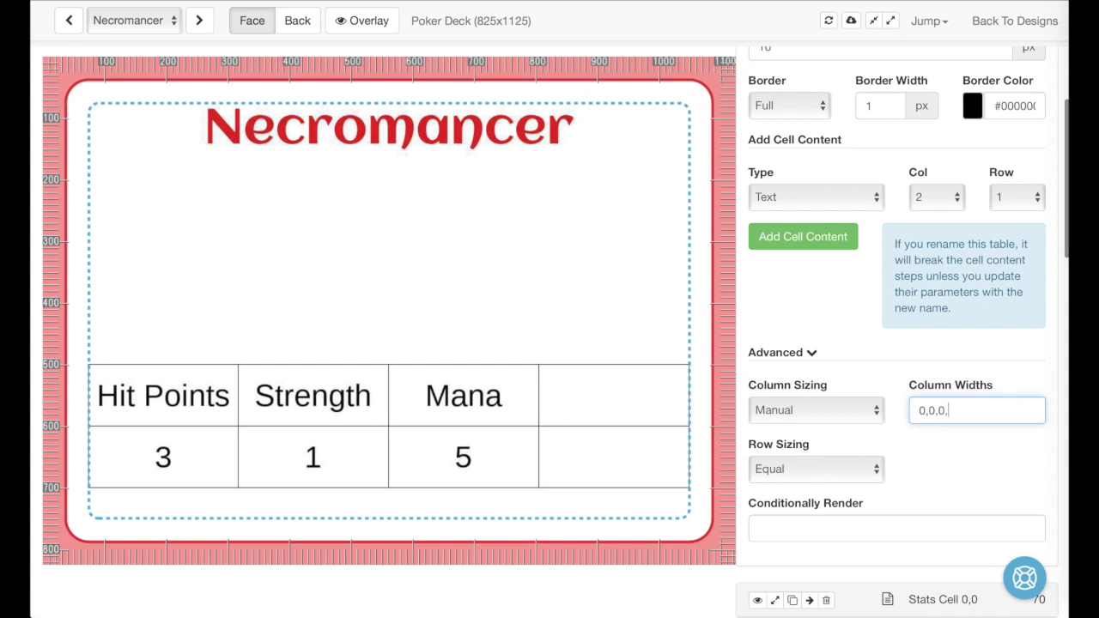
pyautogui.write('00')
pyautogui.click(934, 365)
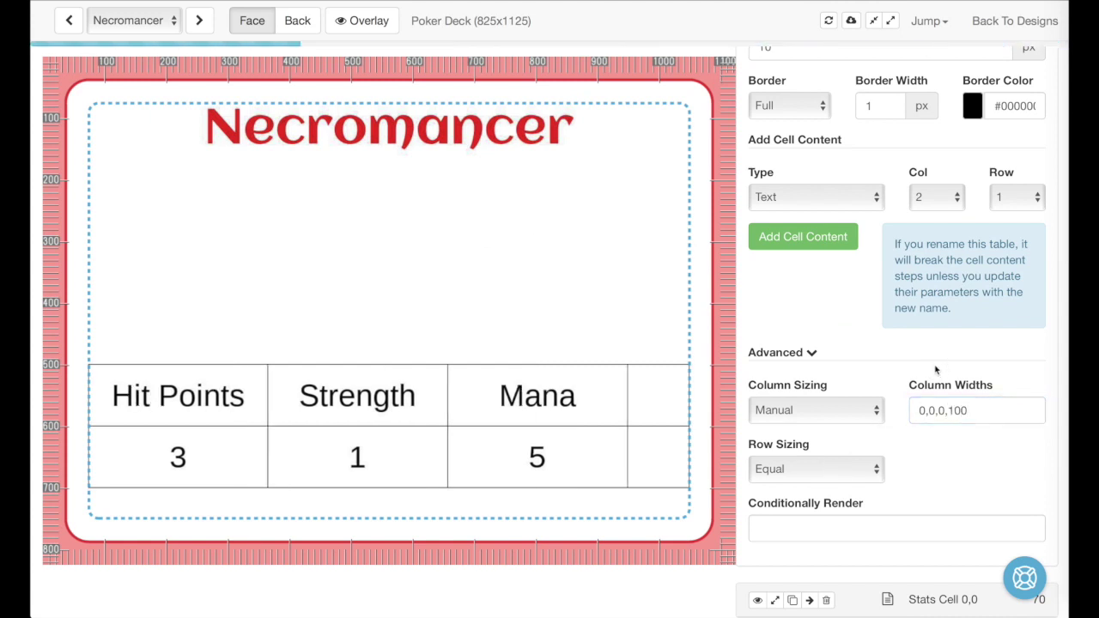